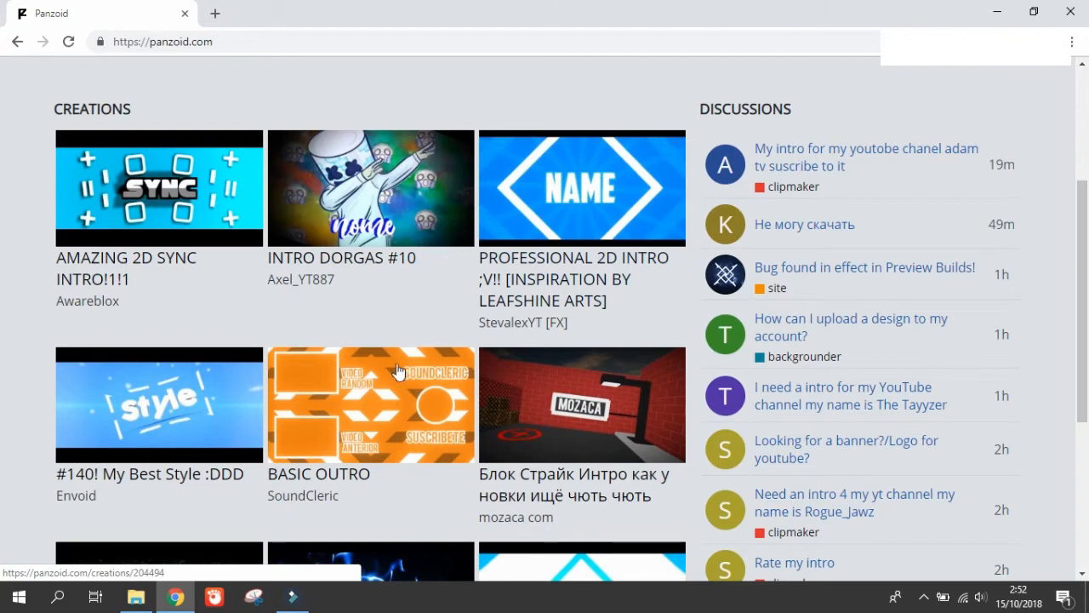
# - Browse the featured creations and open the full creations gallery
pyautogui.scroll(-3, 277, 393)
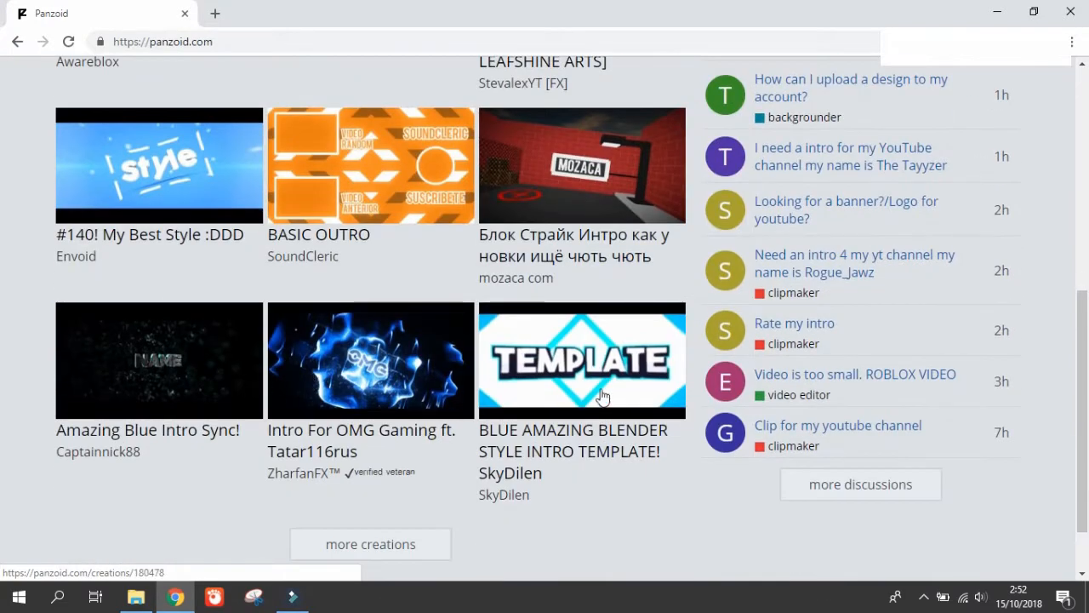
pyautogui.scroll(-1, 570, 351)
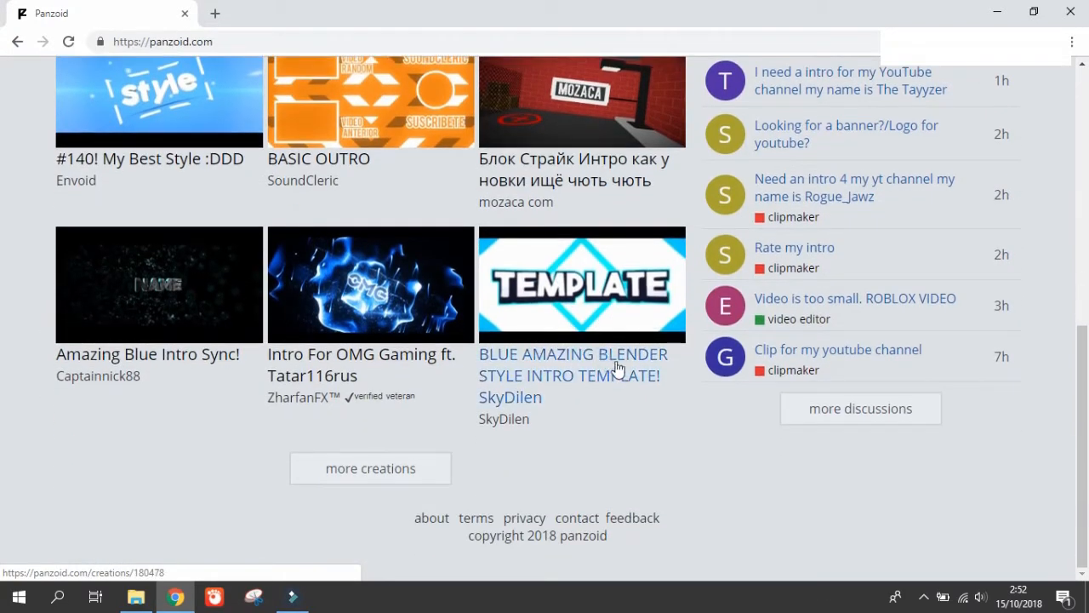
pyautogui.click(370, 470)
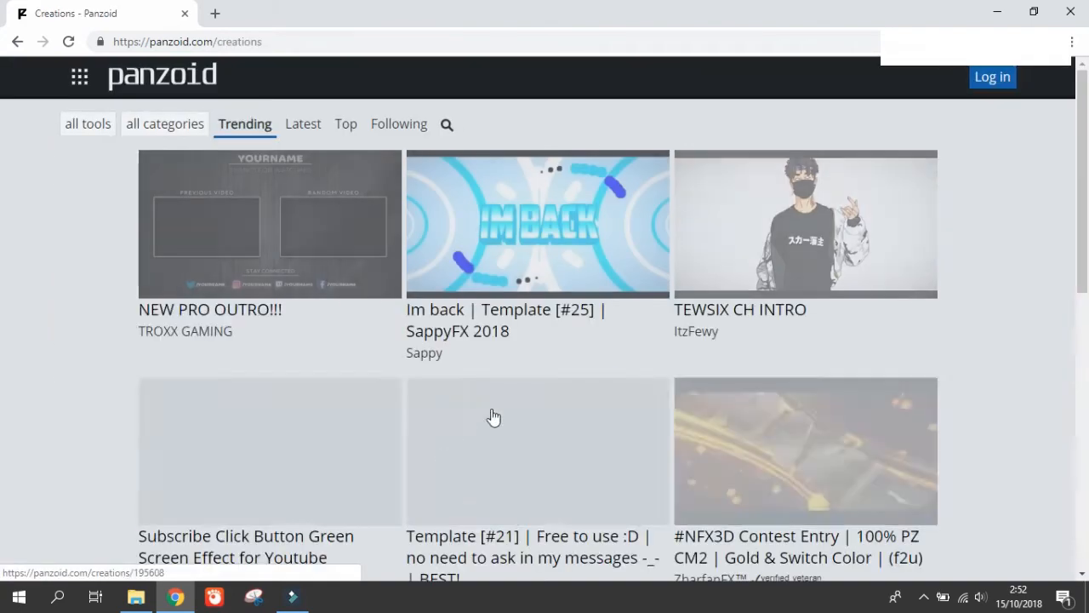
# - Find the "I HIT 2 MILLION CREATION VIEWS!!!!!!" intro template in the gallery and open it in Clipmaker
pyautogui.scroll(-6, 260, 280)
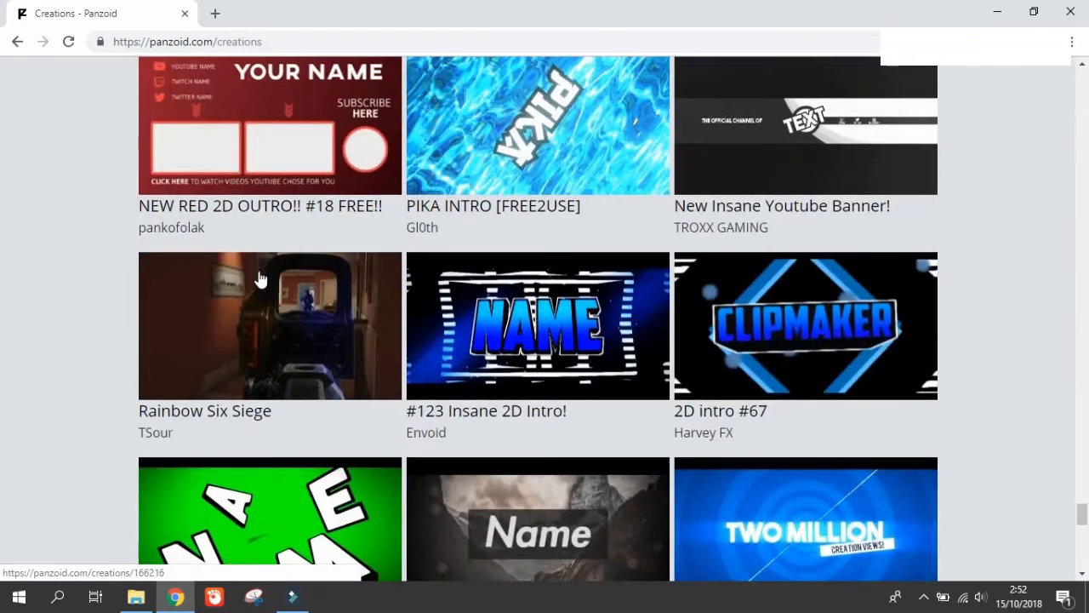
pyautogui.scroll(-4, 374, 275)
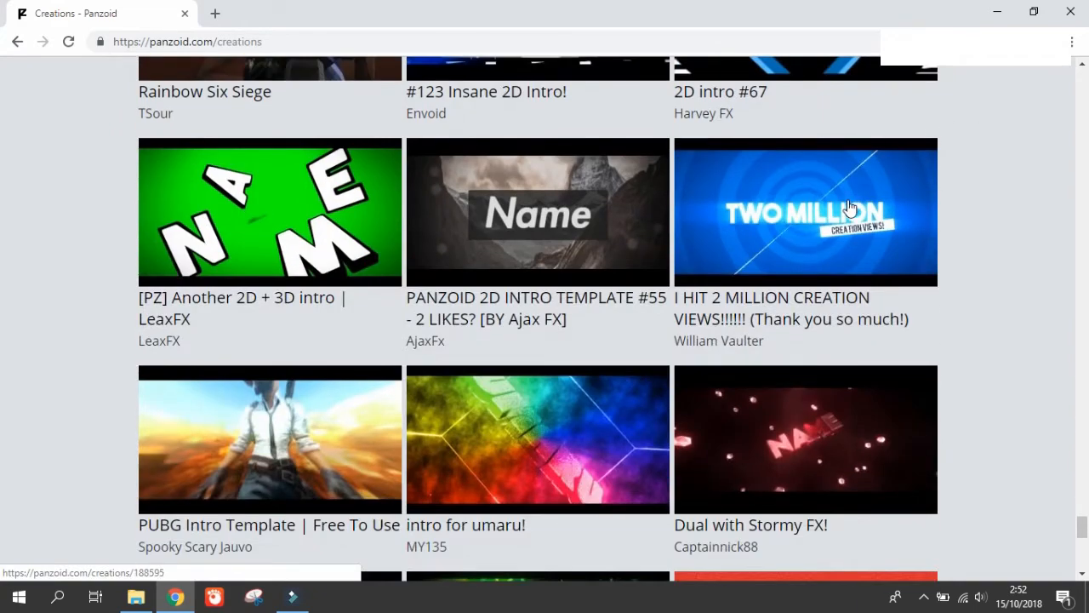
pyautogui.click(789, 212)
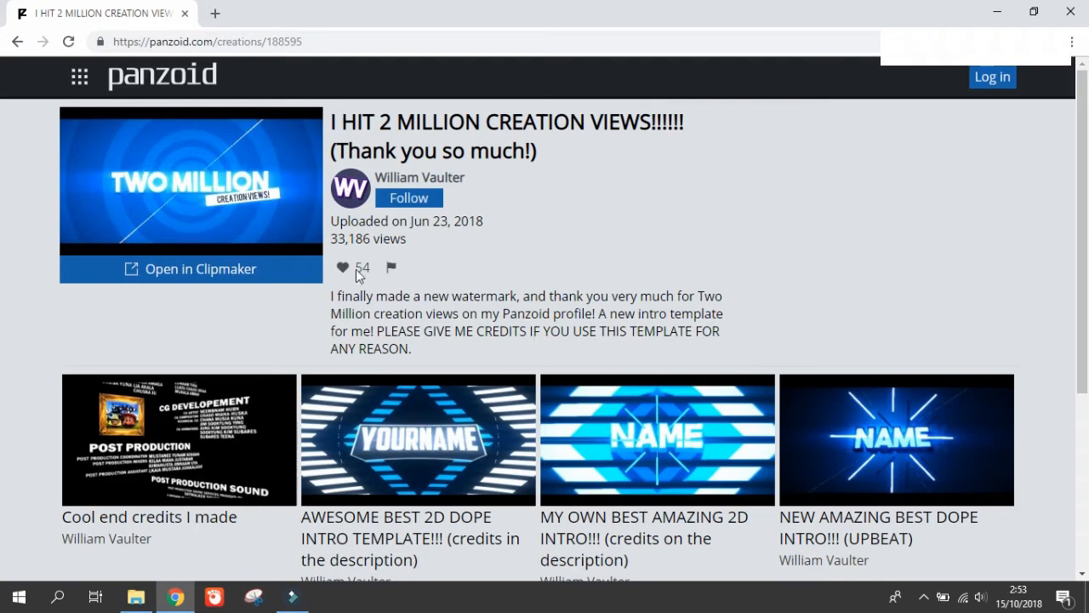
pyautogui.click(174, 278)
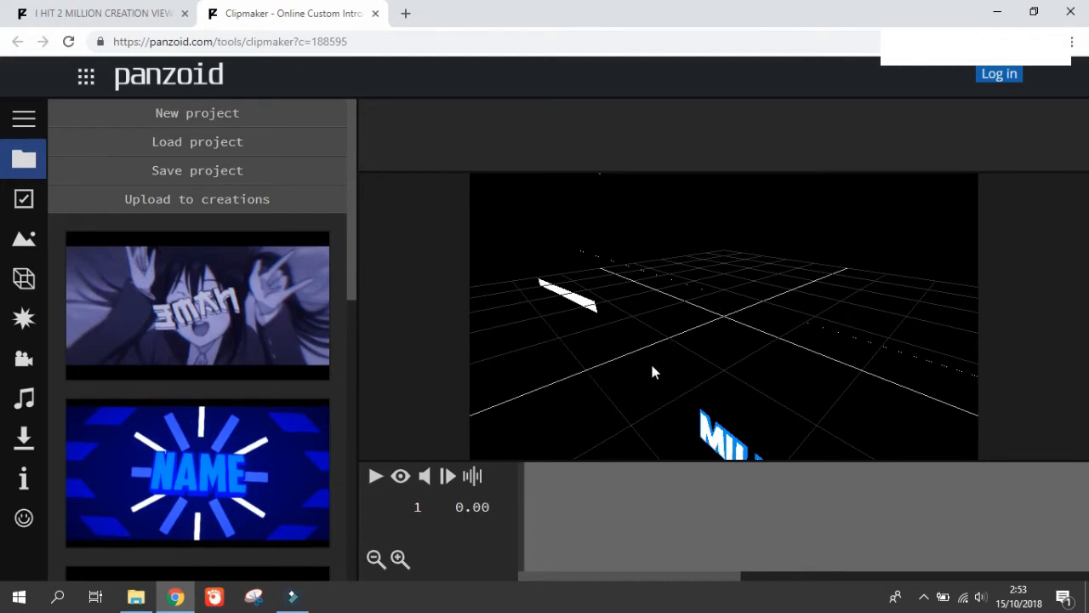
# - Play the intro template's preview and pause it near the end
pyautogui.moveTo(650, 365); pyautogui.dragTo(769, 316)
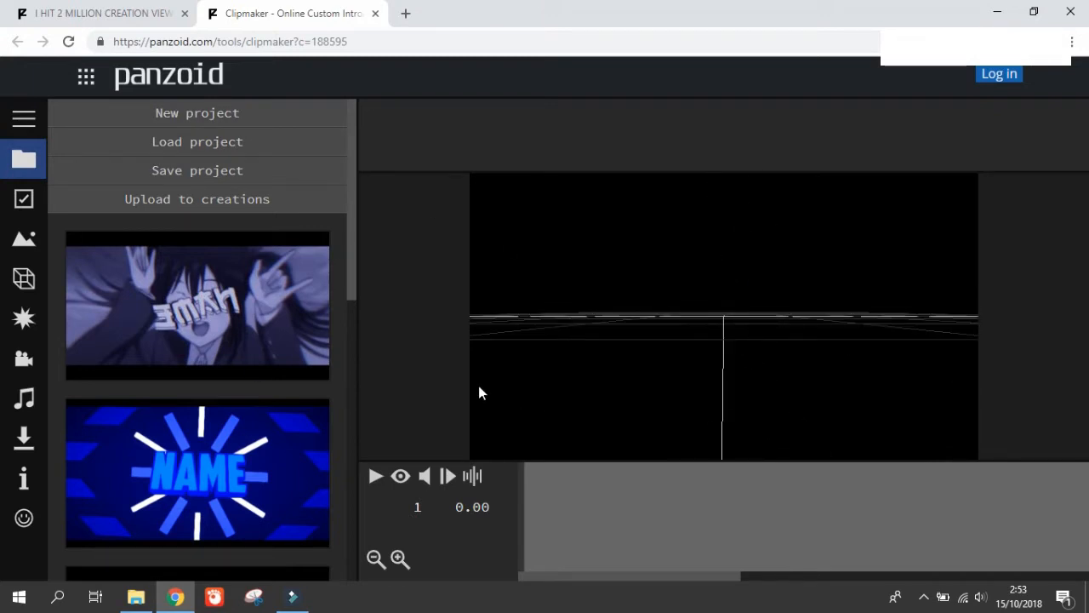
pyautogui.click(377, 478)
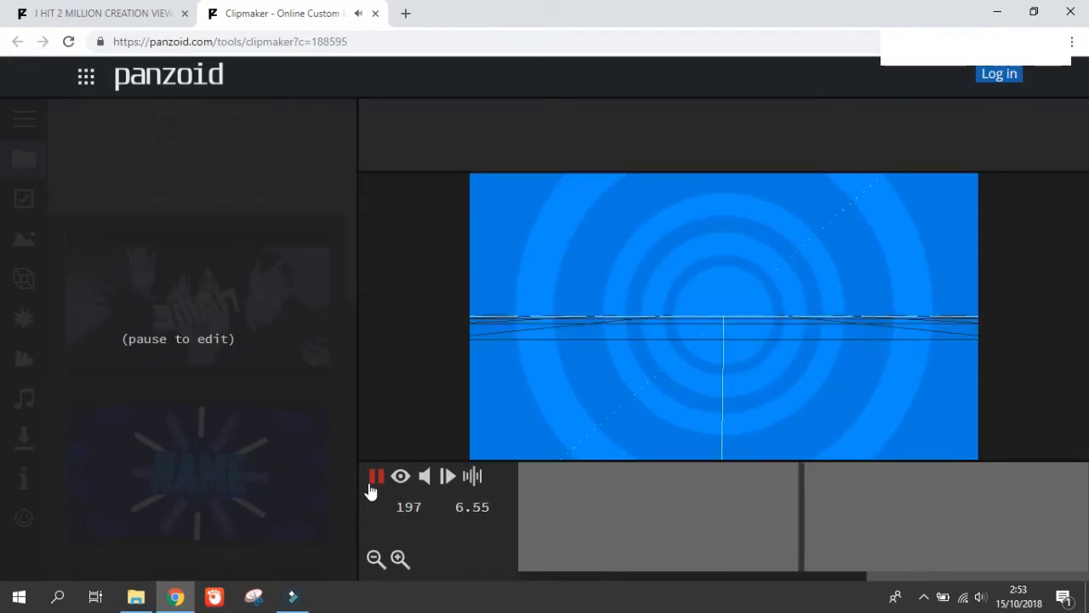
pyautogui.click(375, 477)
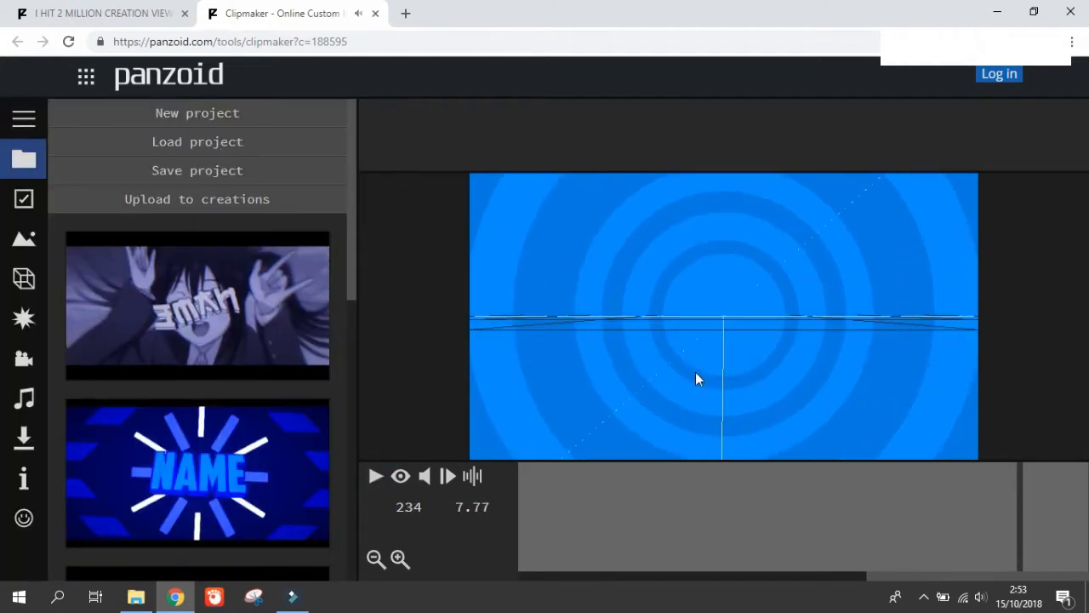
# - Set the project's video resolution to 1920x1080 (1080p) in the basic settings
pyautogui.click(22, 121)
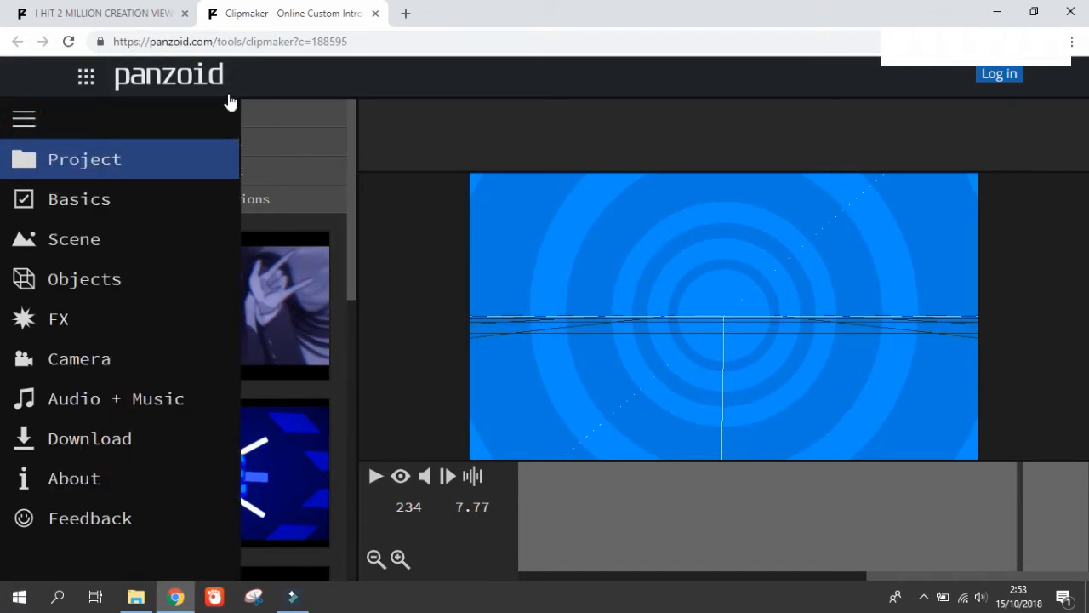
pyautogui.click(88, 199)
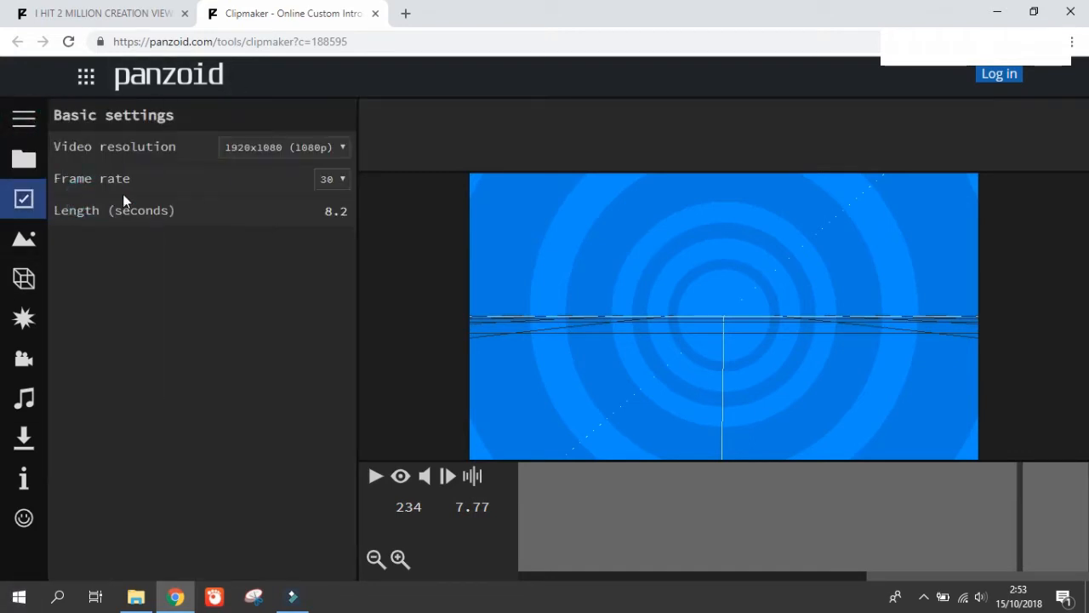
pyautogui.click(286, 151)
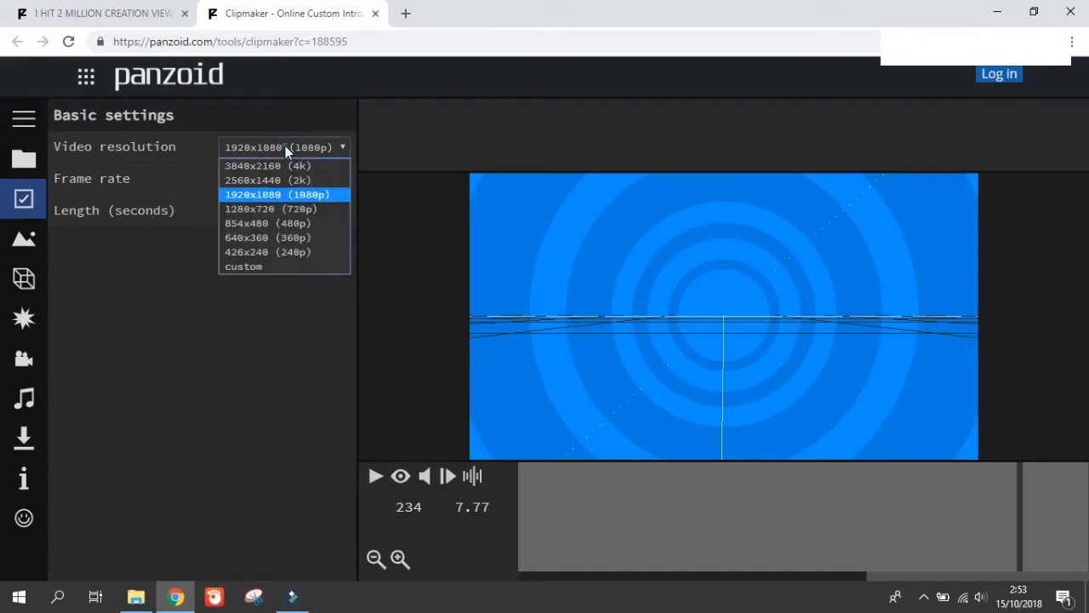
pyautogui.click(264, 195)
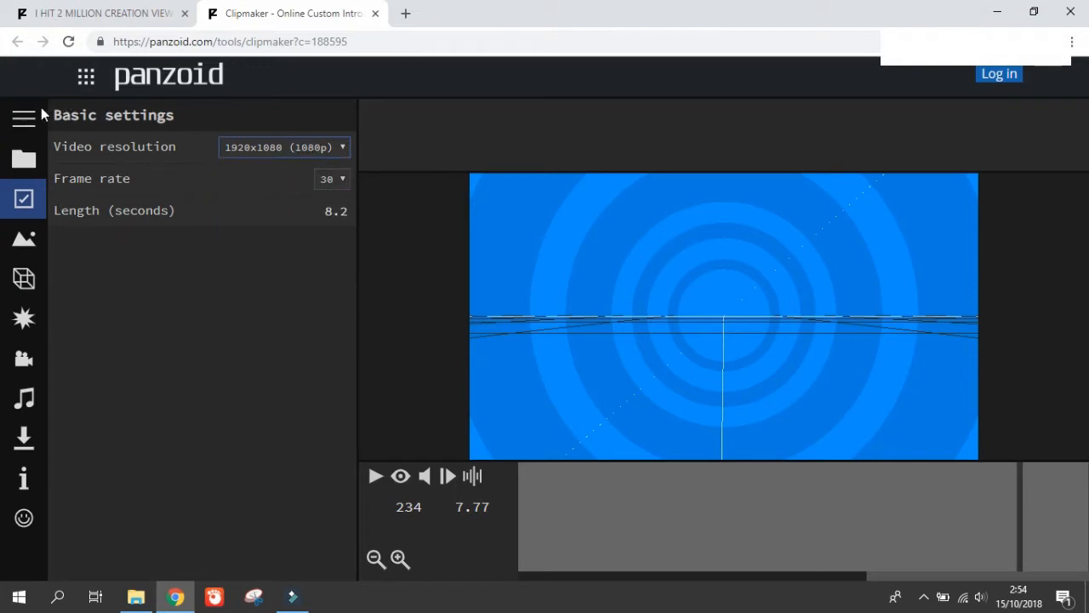
# - Show the project's objects and play the preview, pausing at about 4.23 seconds on the full title
pyautogui.click(21, 278)
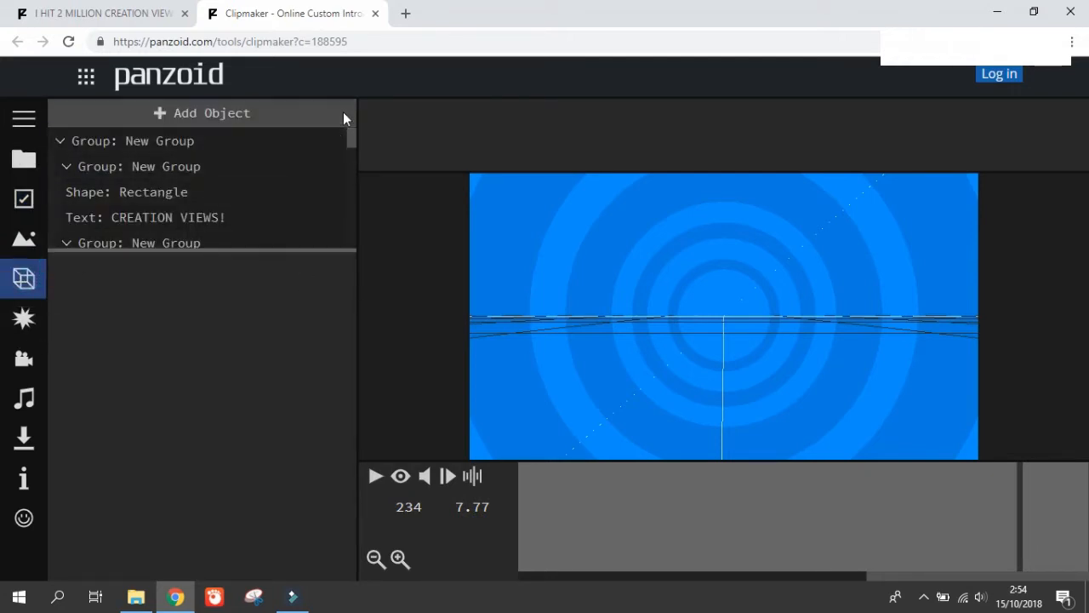
pyautogui.click(375, 478)
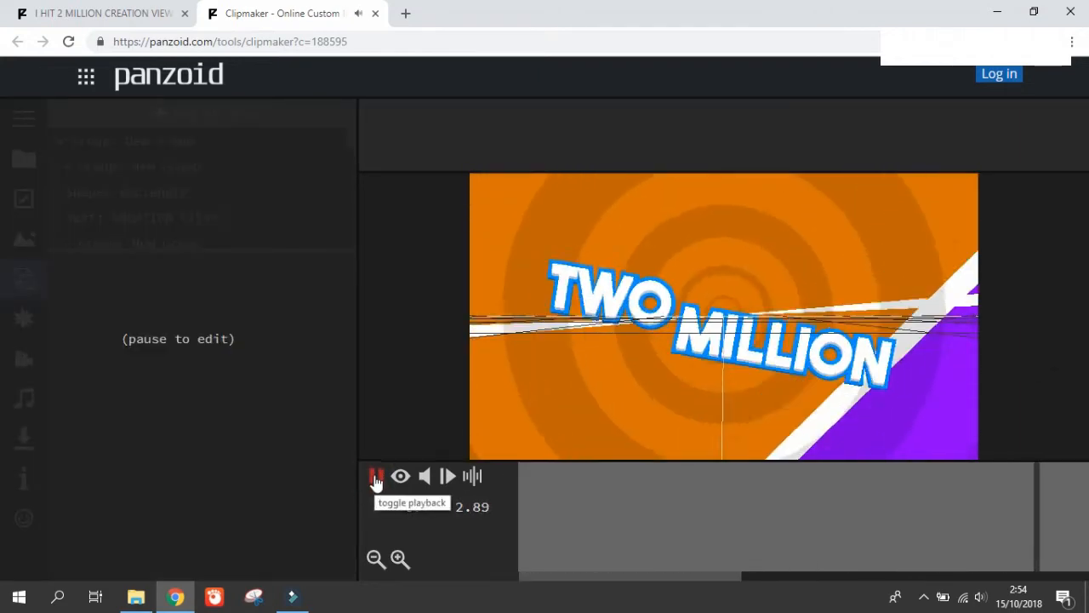
pyautogui.click(375, 478)
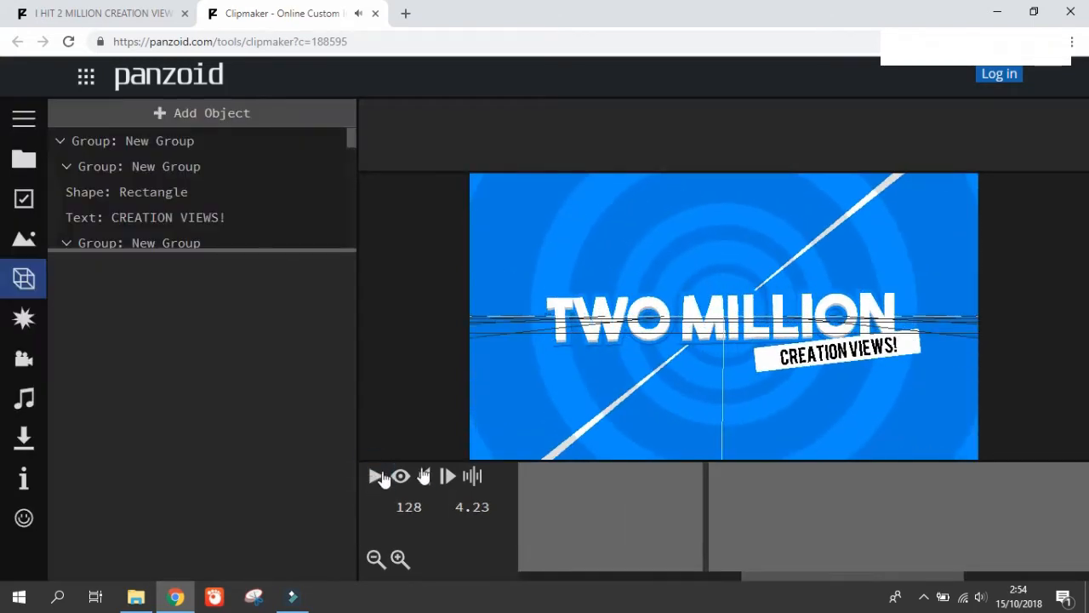
# - Find the CREATION VIEWS! text object in the object list and change its text to CHANNEL!
pyautogui.moveTo(197, 222)
pyautogui.moveTo(355, 142); pyautogui.dragTo(351, 154)
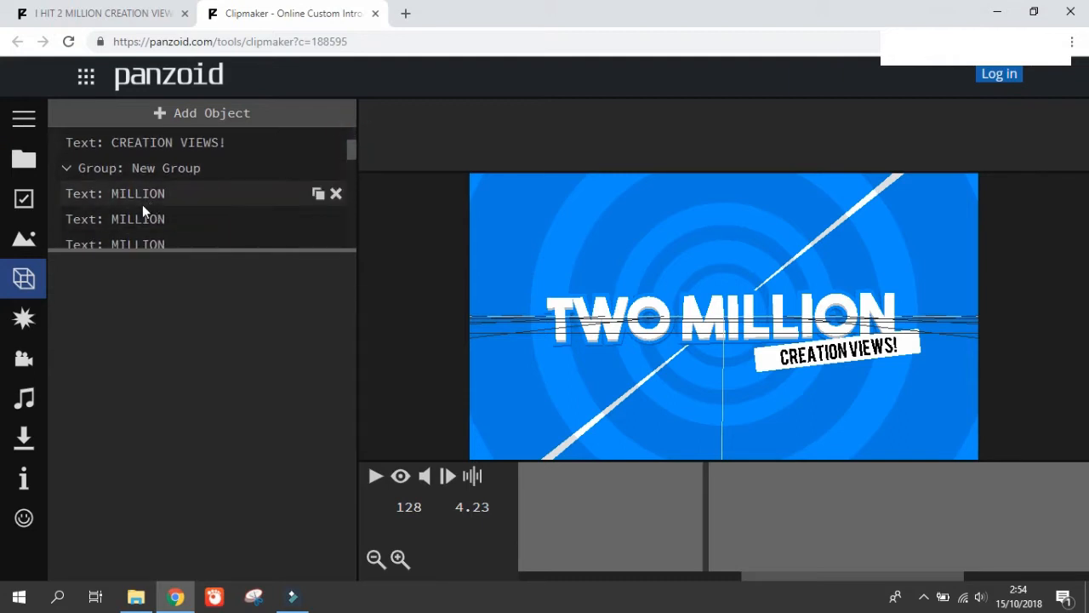
pyautogui.moveTo(352, 156); pyautogui.dragTo(353, 167)
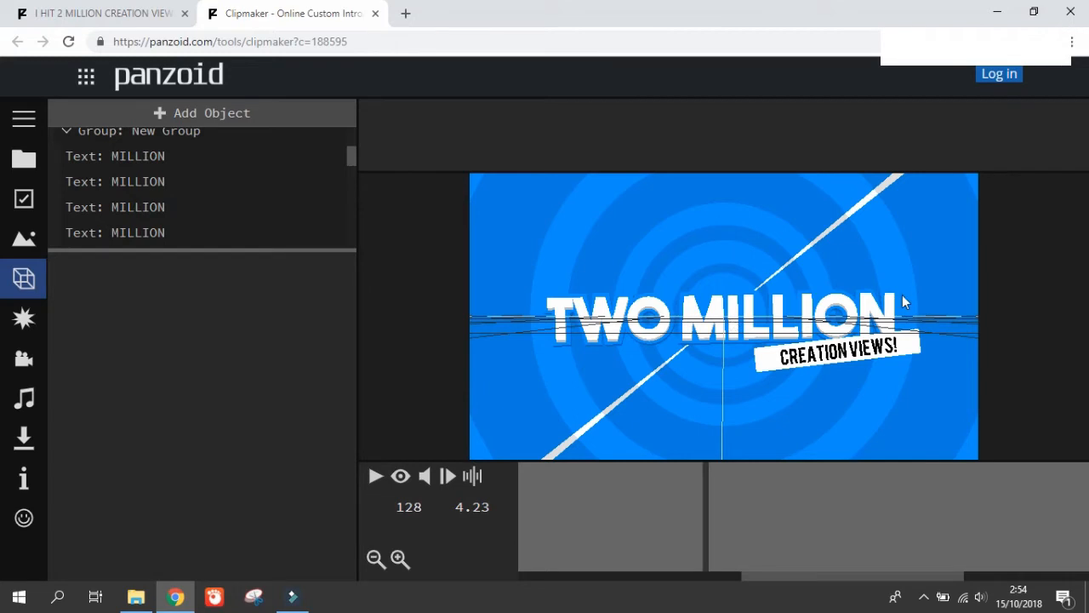
pyautogui.moveTo(350, 152); pyautogui.dragTo(351, 178)
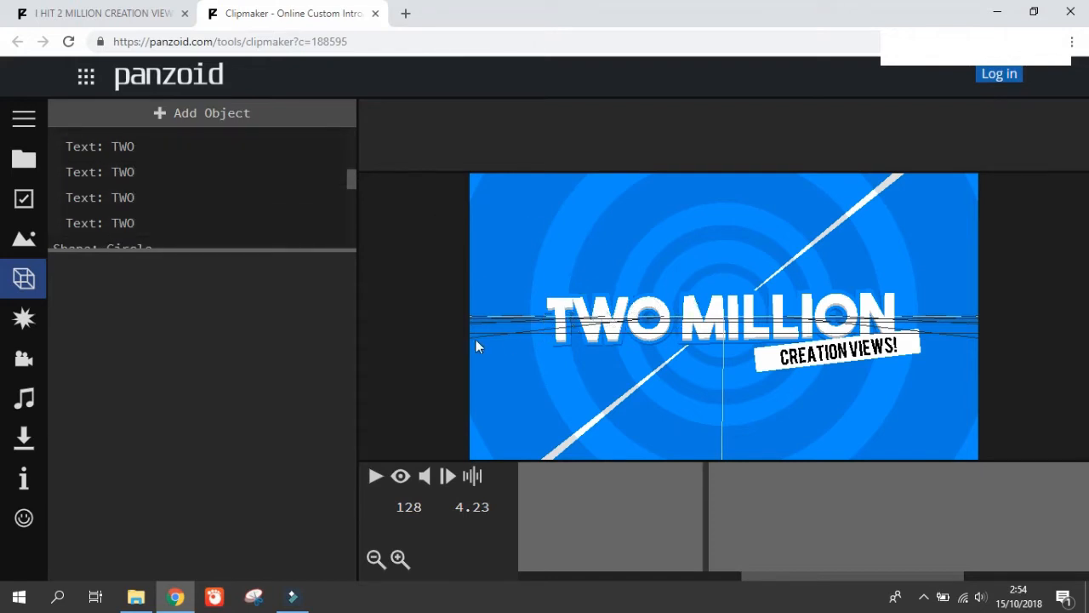
pyautogui.moveTo(349, 180); pyautogui.dragTo(359, 146)
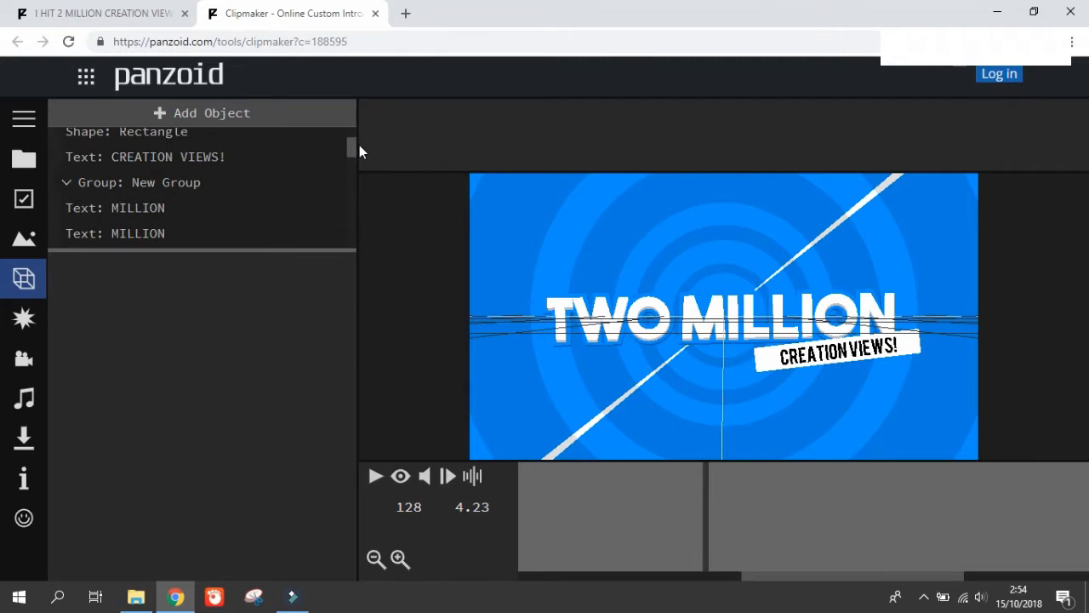
pyautogui.click(119, 155)
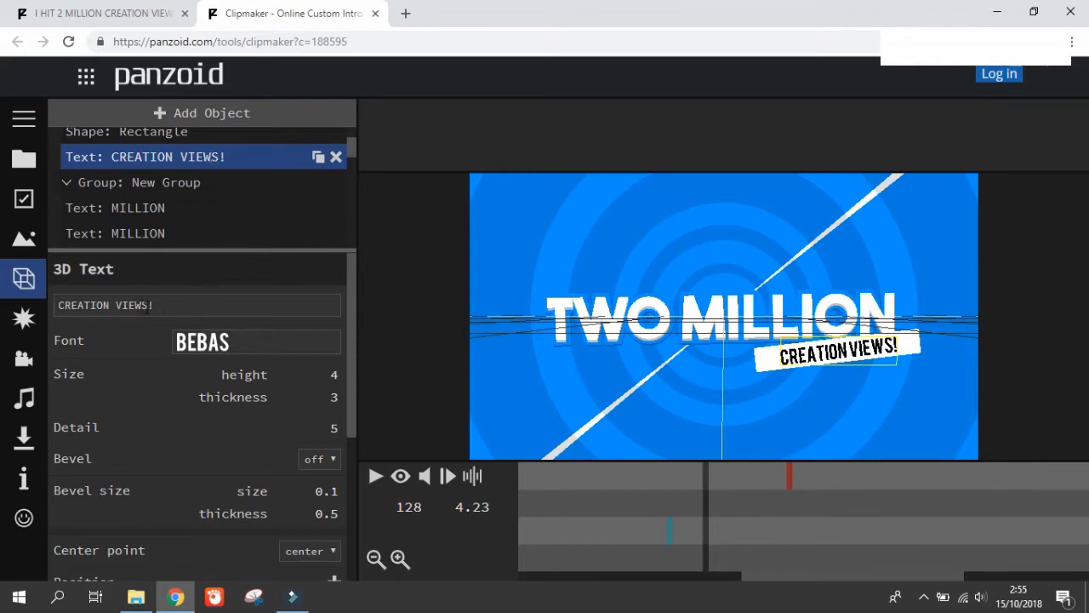
pyautogui.moveTo(147, 304); pyautogui.dragTo(58, 304)
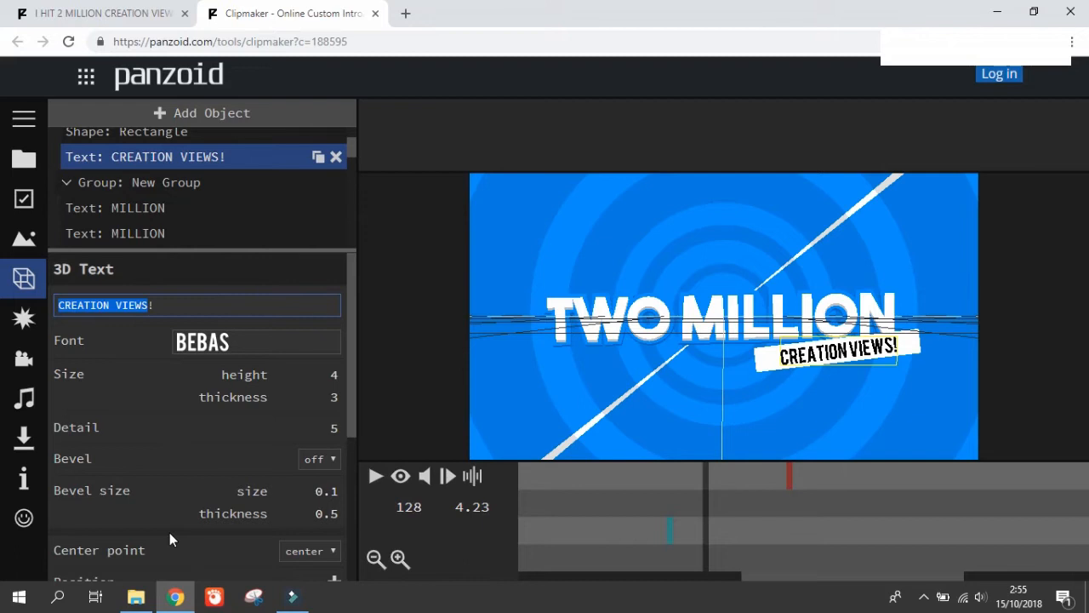
pyautogui.write('chan')
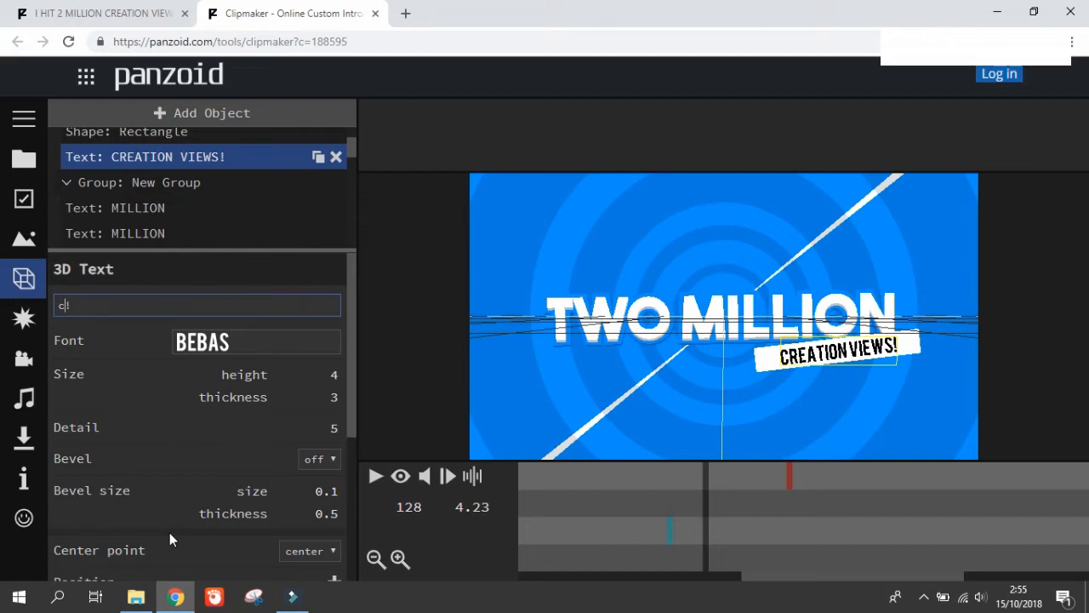
pyautogui.press('BackSpace')
pyautogui.write('CHANNEL')
pyautogui.press('Return')
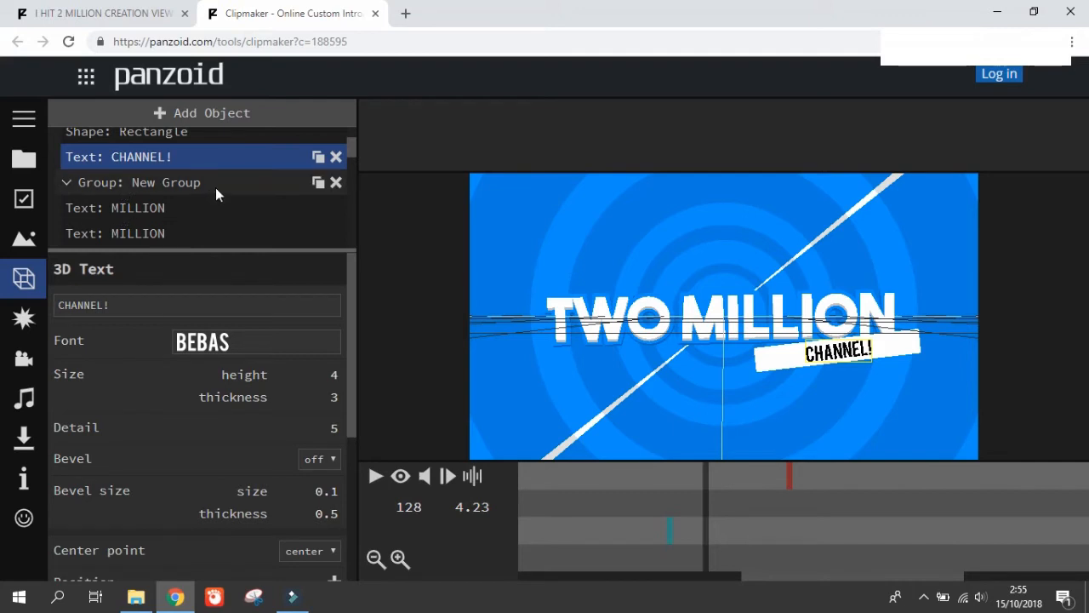
# - Change the first MILLION text object in the group to BROTHER
pyautogui.scroll(2, 204, 192)
pyautogui.scroll(-2, 178, 196)
pyautogui.scroll(1, 175, 194)
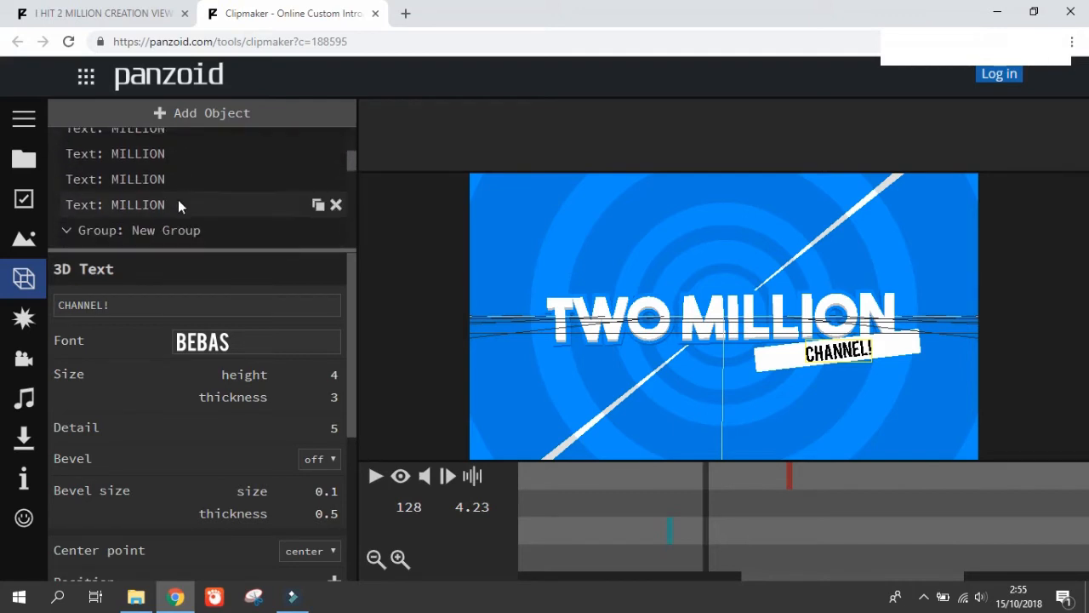
pyautogui.scroll(-1, 178, 199)
pyautogui.click(150, 209)
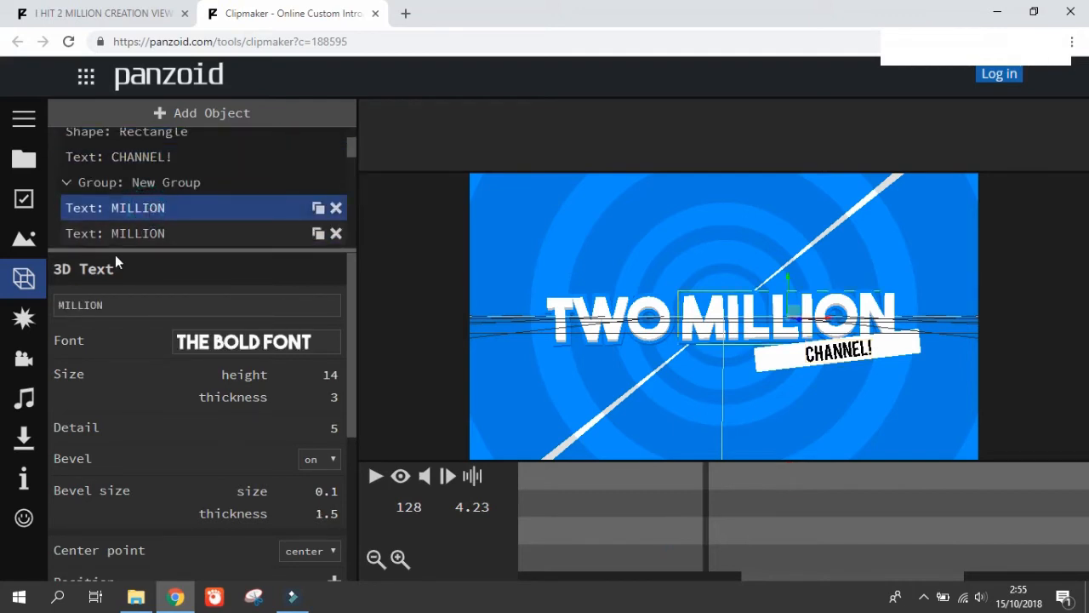
pyautogui.doubleClick(109, 304)
pyautogui.write('B')
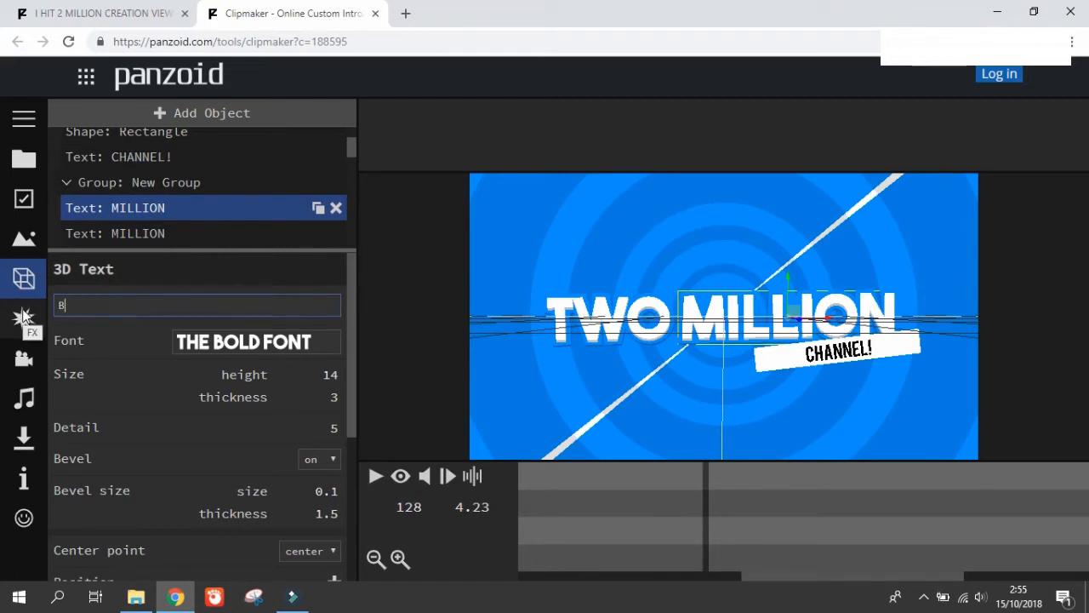
pyautogui.write('ROTHER')
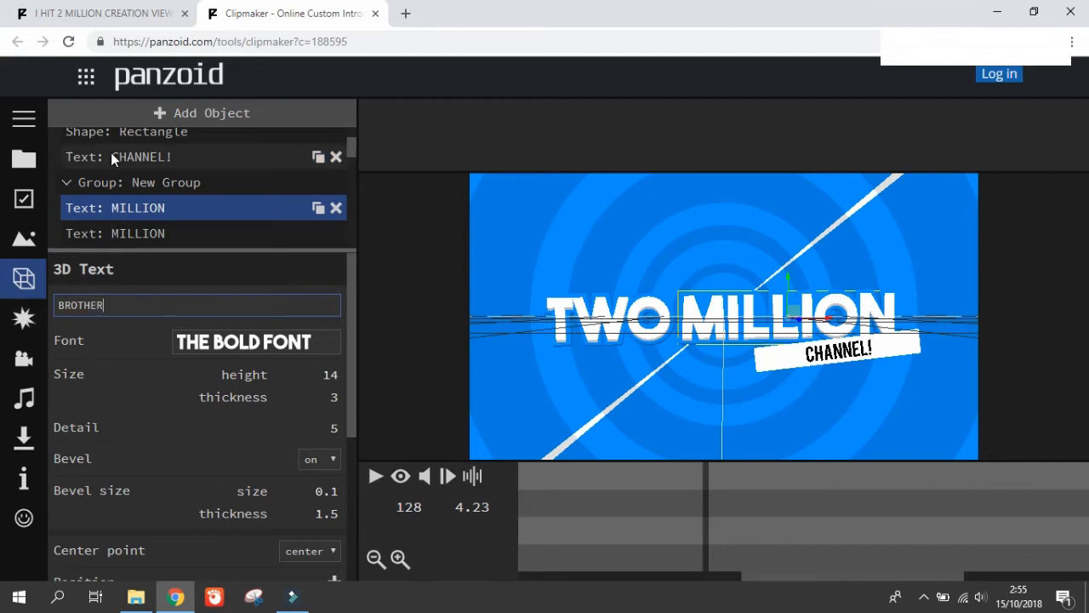
pyautogui.click(114, 211)
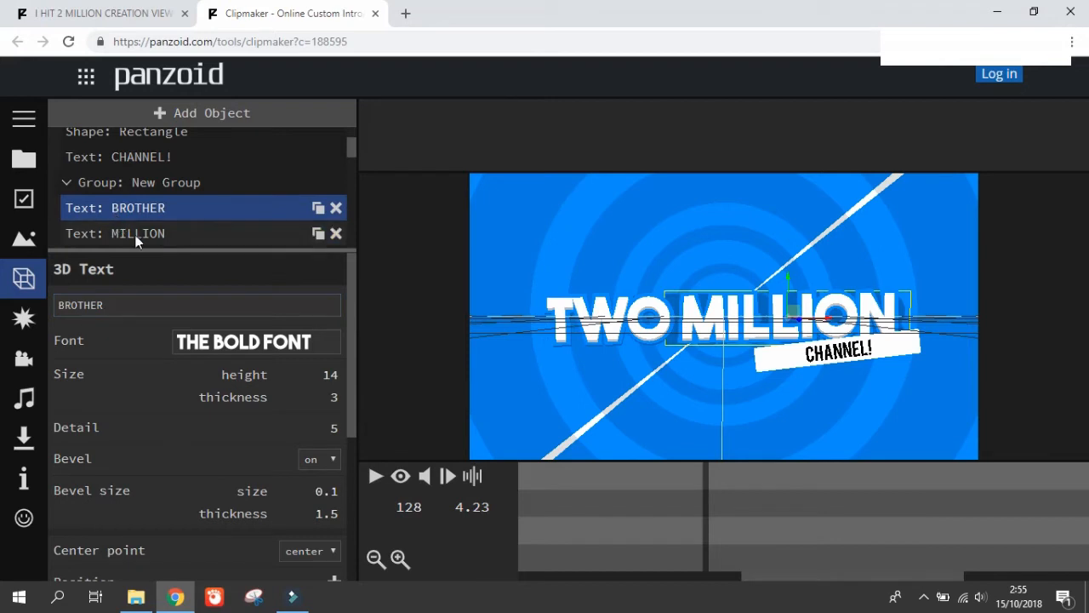
# - Change the second MILLION text object in the group to BROTHER
pyautogui.click(143, 234)
pyautogui.click(110, 307)
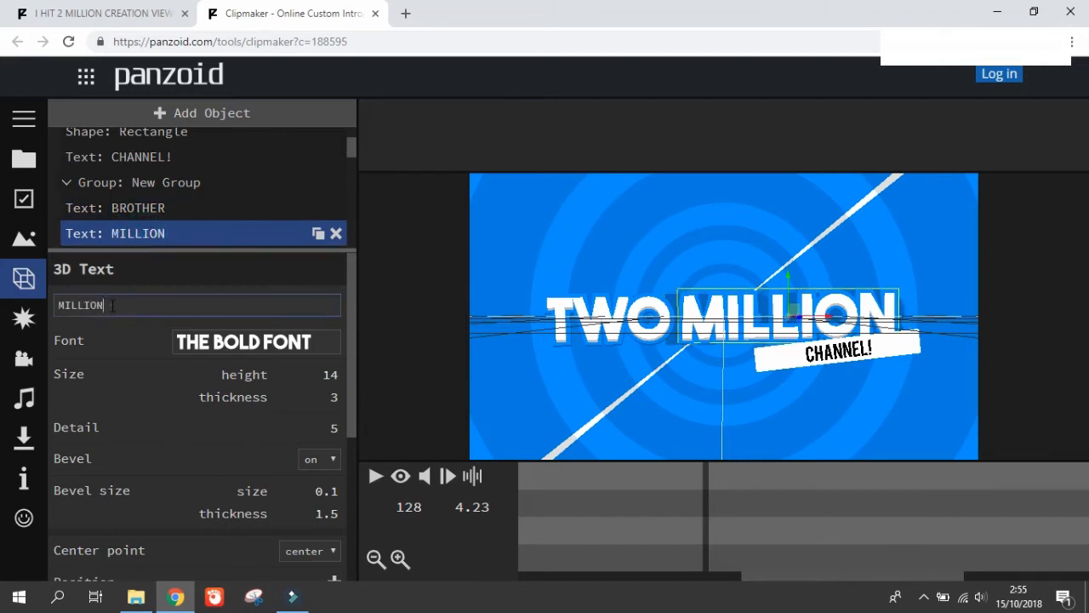
pyautogui.doubleClick(85, 304)
pyautogui.write('BR')
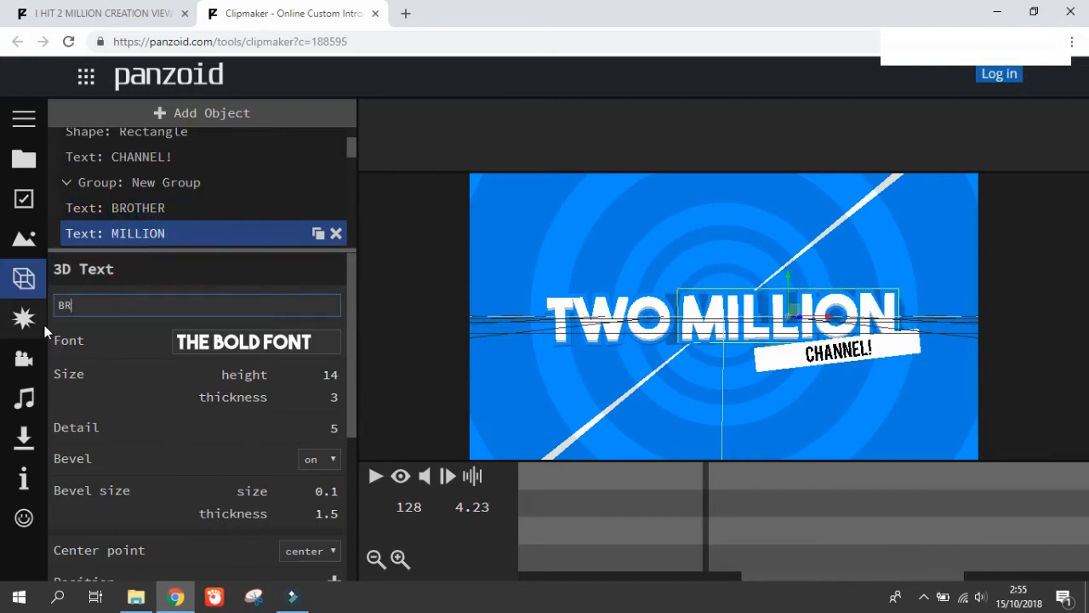
pyautogui.write('OTHER')
pyautogui.press('Return')
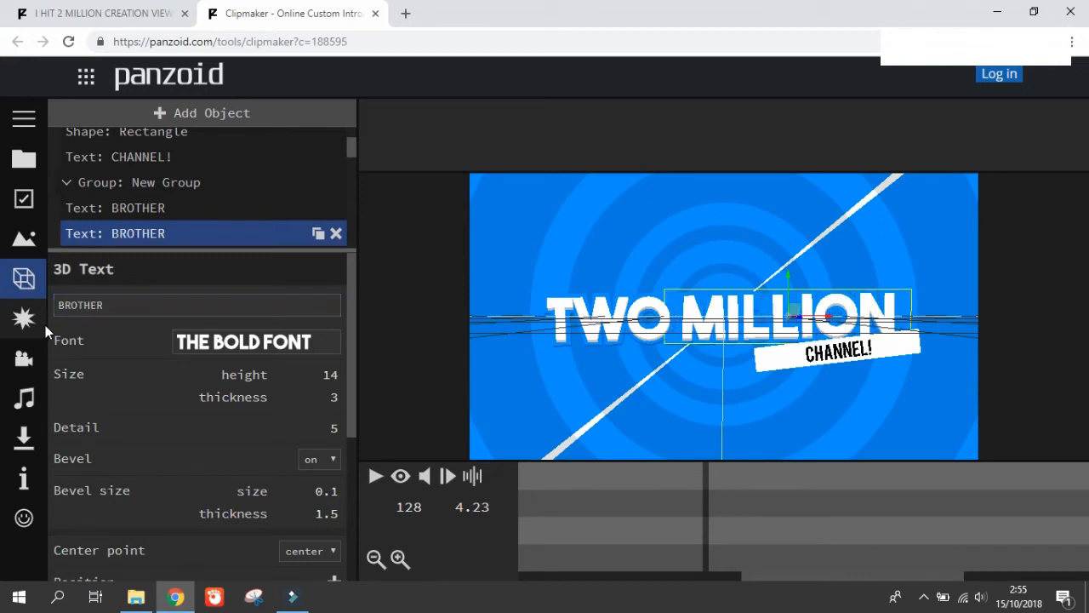
# - Change the third text object in the first title group from MILLION to BROTHER
pyautogui.scroll(-1, 105, 295)
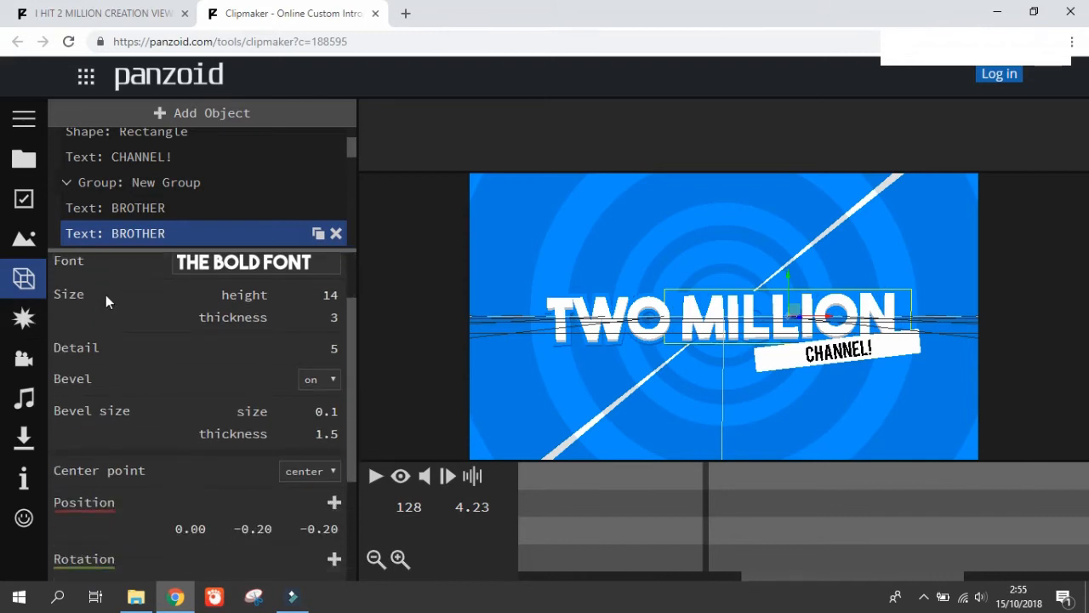
pyautogui.scroll(1, 128, 281)
pyautogui.scroll(-1, 180, 205)
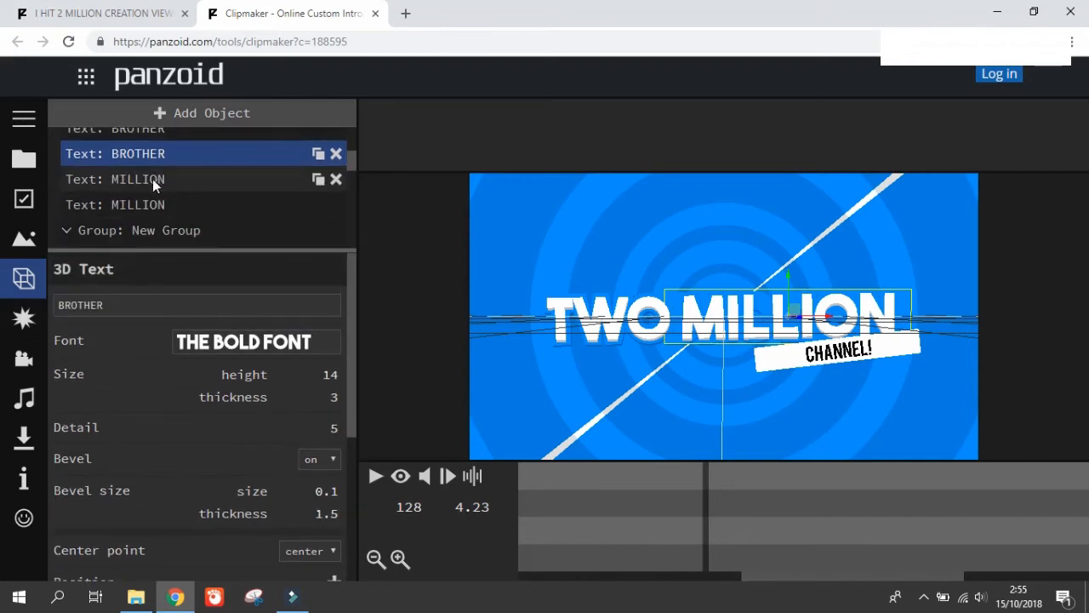
pyautogui.click(153, 179)
pyautogui.click(105, 305)
pyautogui.hotkey('ctrl', 'a')
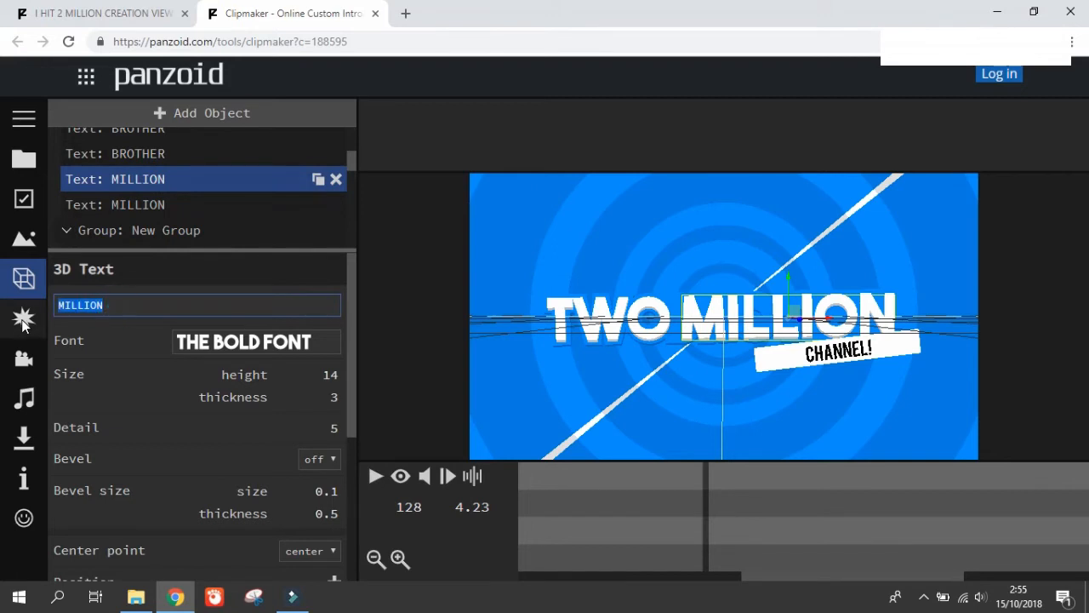
pyautogui.write('BROTHER')
pyautogui.click(120, 283)
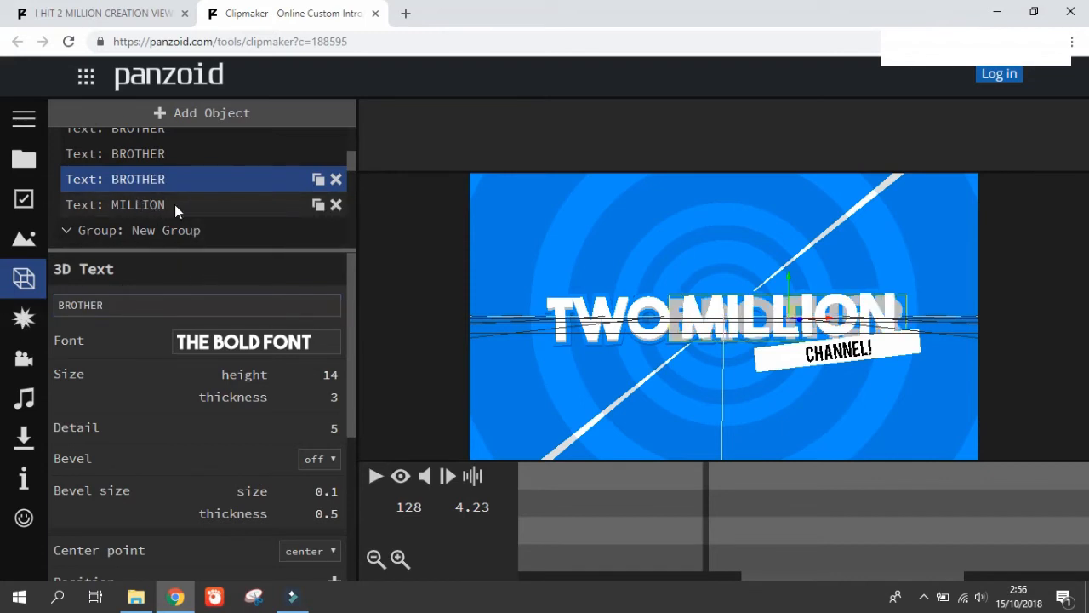
# - Change the last remaining MILLION text object in the group to BROTHER
pyautogui.click(138, 204)
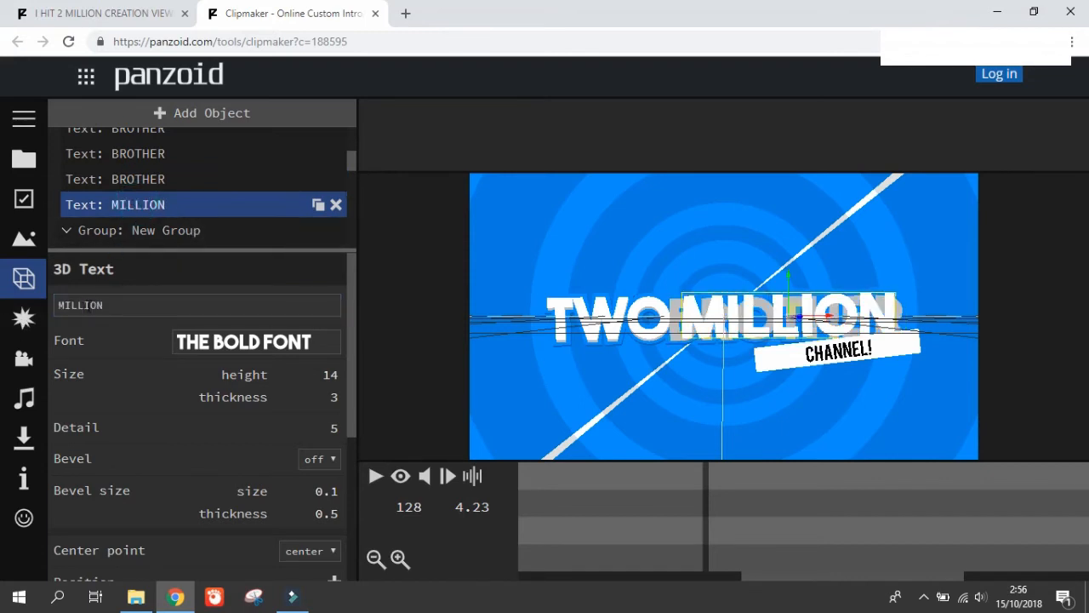
pyautogui.doubleClick(118, 303)
pyautogui.write('BRO')
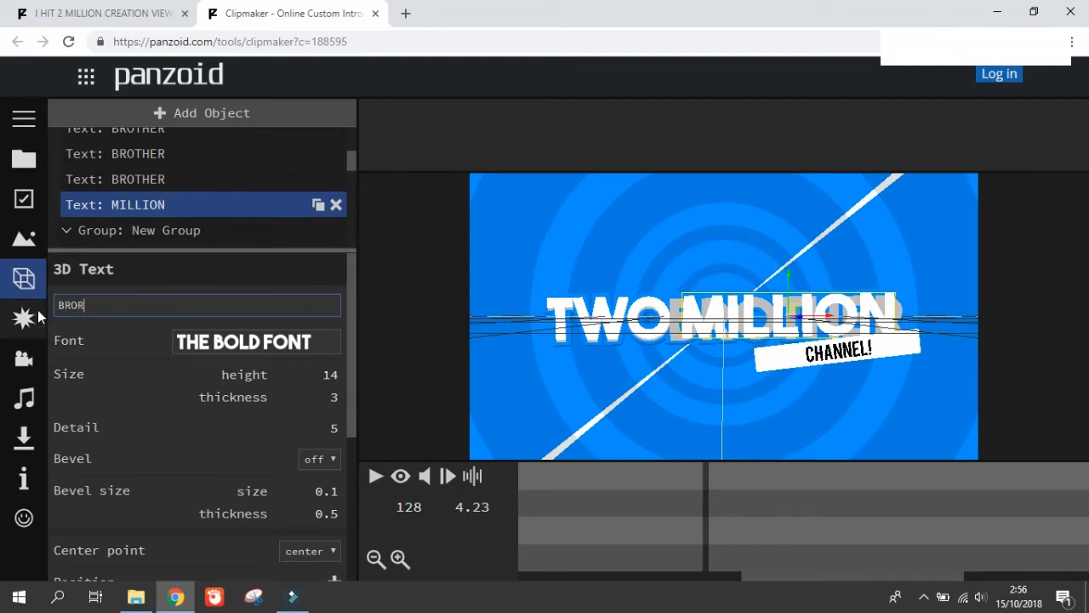
pyautogui.write('THER')
pyautogui.press('Return')
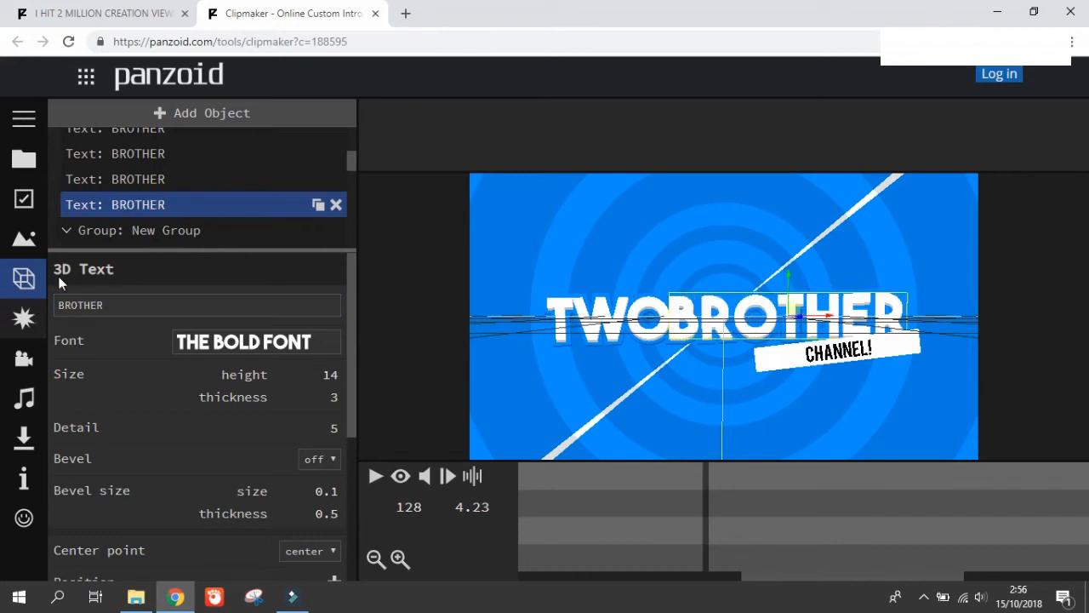
# - Change the first TWO text object in the next group to THE
pyautogui.scroll(-1, 82, 296)
pyautogui.scroll(1, 134, 296)
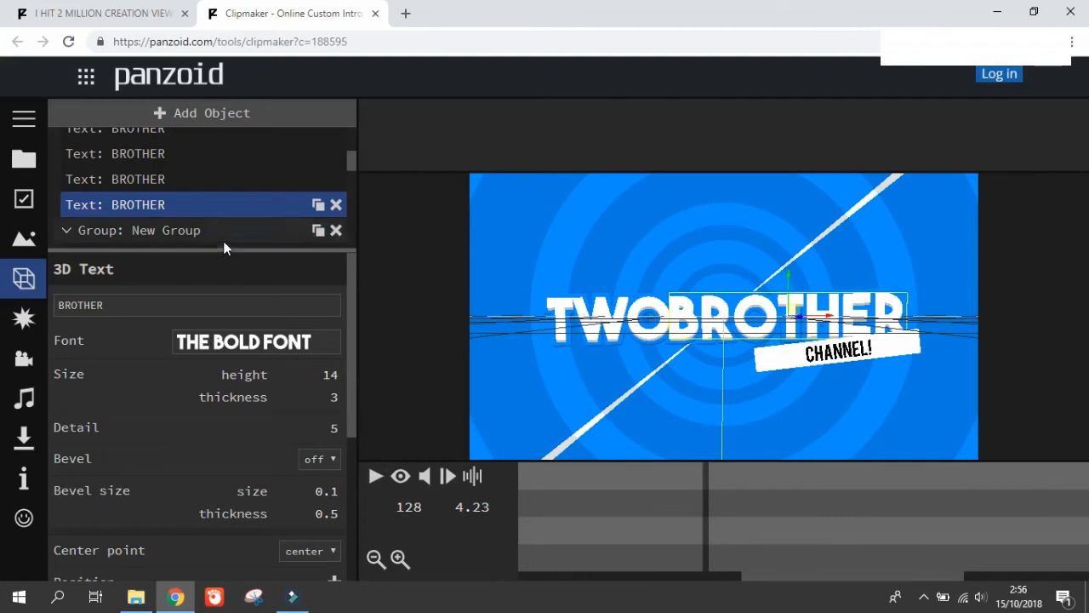
pyautogui.scroll(-1, 217, 234)
pyautogui.click(123, 175)
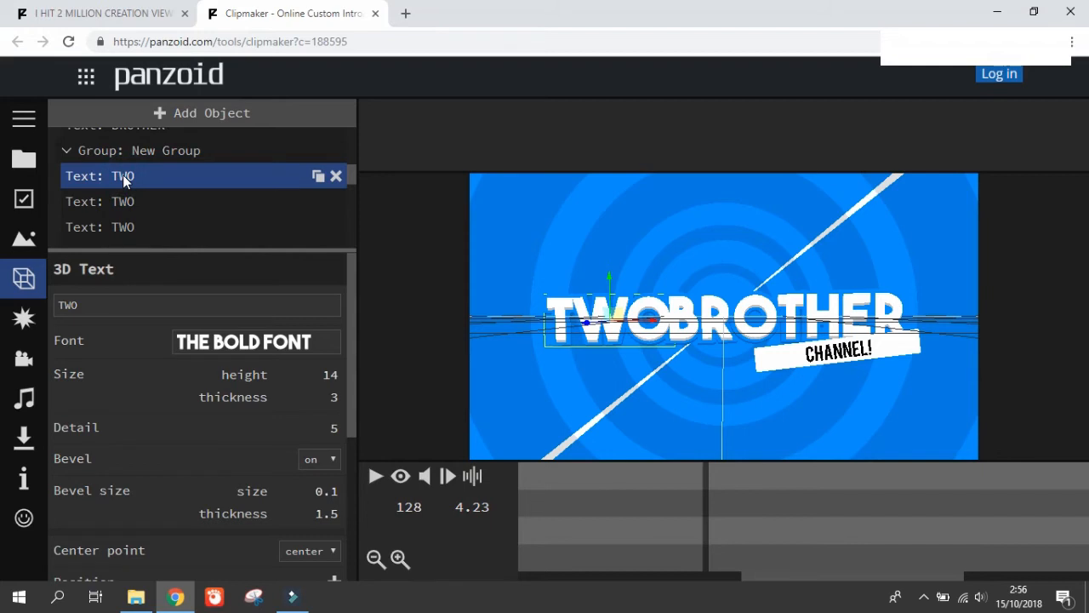
pyautogui.click(85, 299)
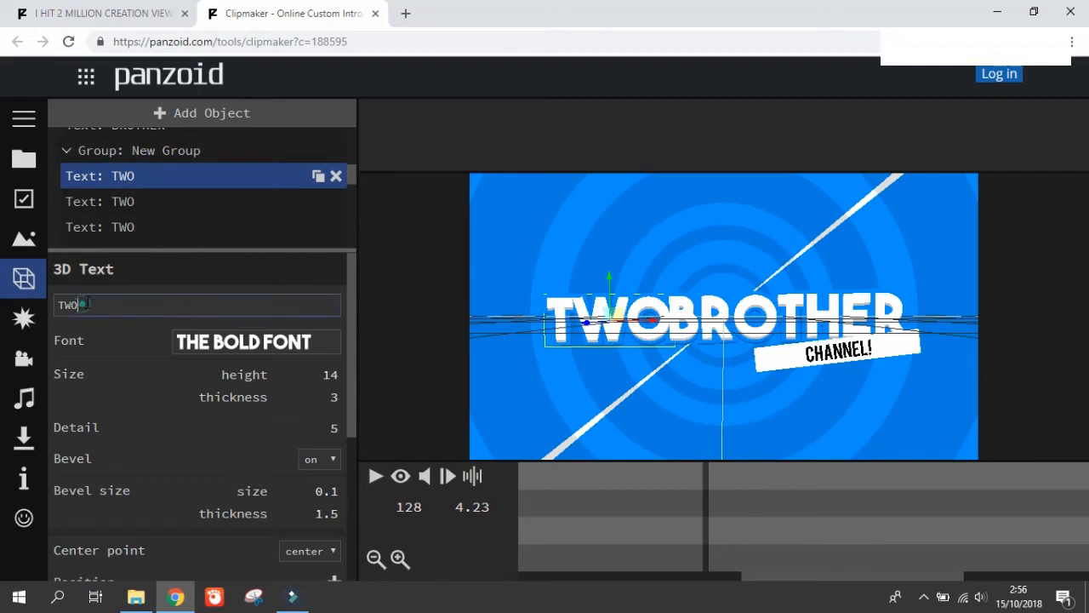
pyautogui.press('BackSpace')
pyautogui.press('BackSpace')
pyautogui.write('HE')
pyautogui.press('Return')
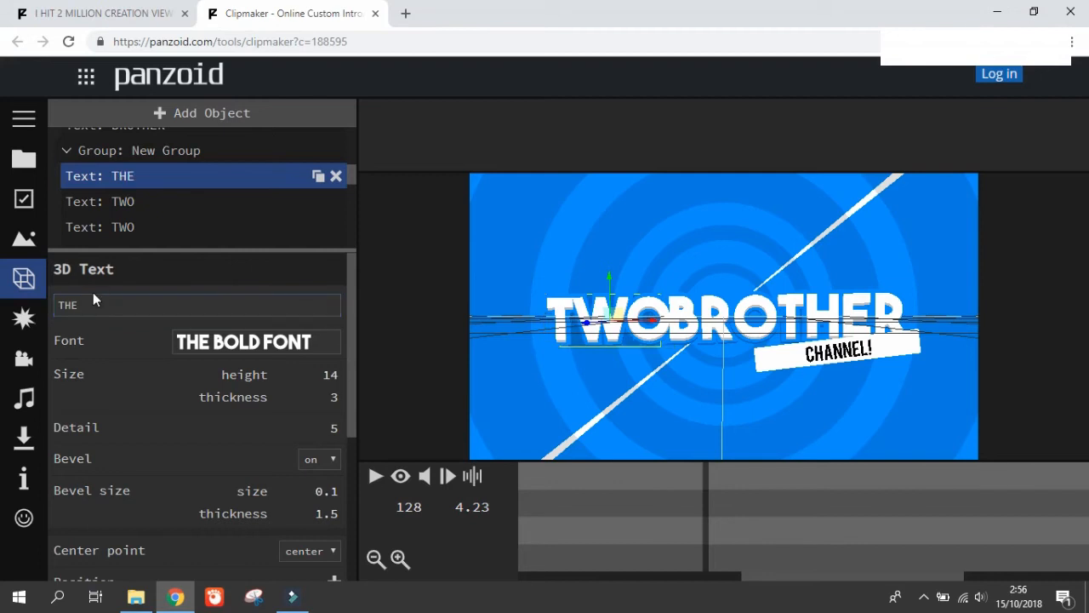
# - Change the second text object in the TWO group to THE
pyautogui.click(131, 203)
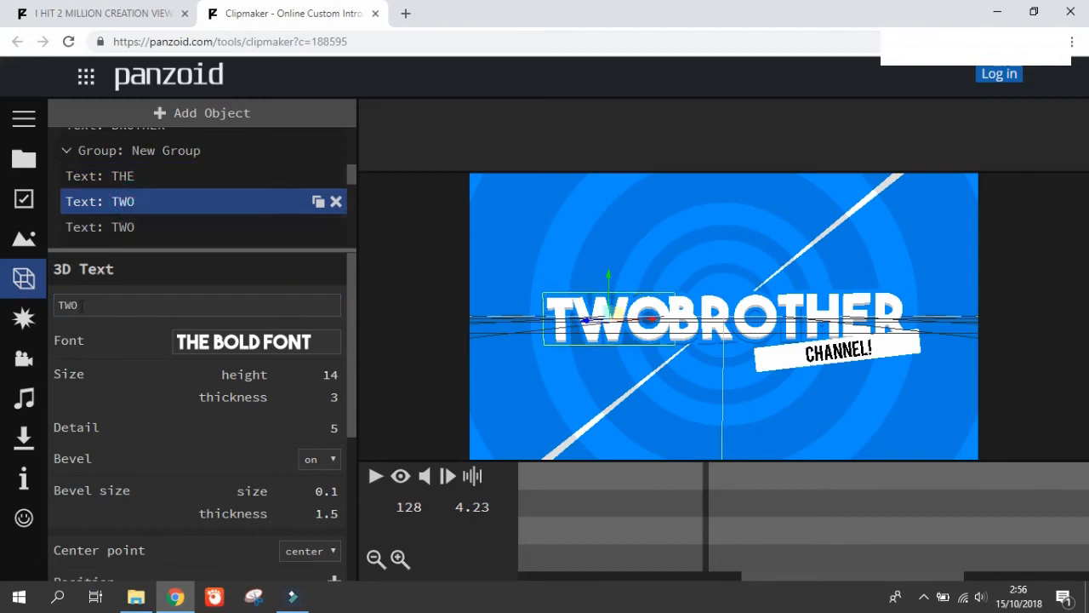
pyautogui.click(82, 304)
pyautogui.press('BackSpace')
pyautogui.write('HE')
pyautogui.press('Return')
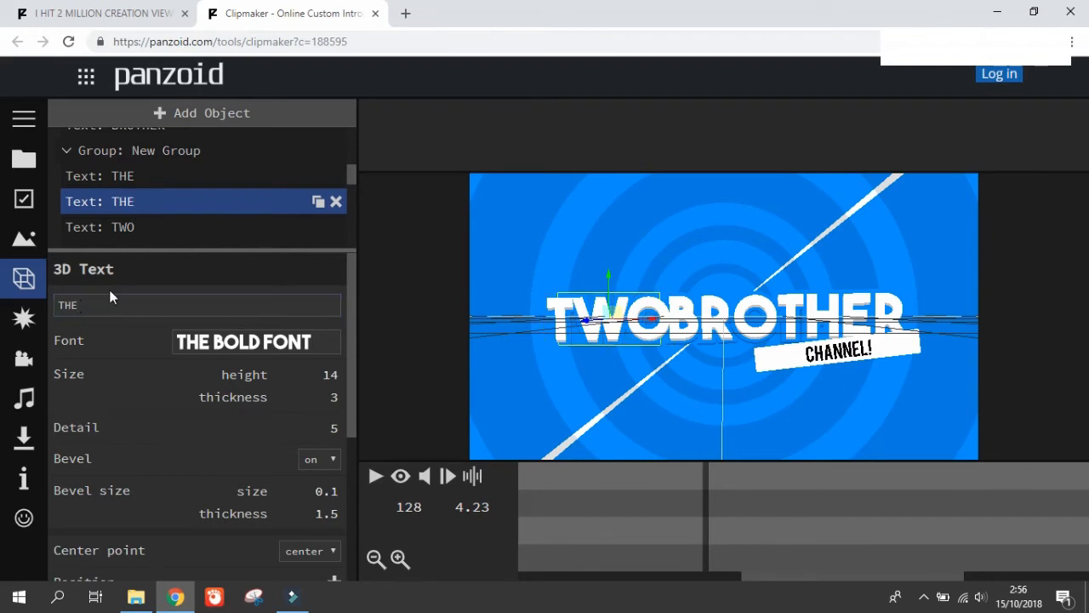
# - Change the third text object in the TWO group to THE
pyautogui.click(122, 226)
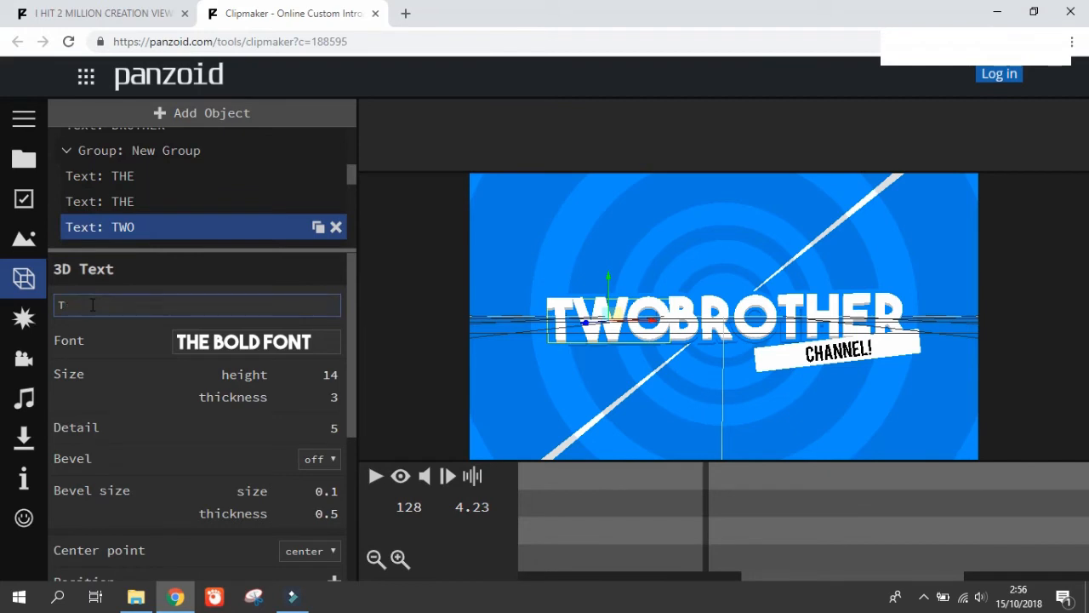
pyautogui.write('THE')
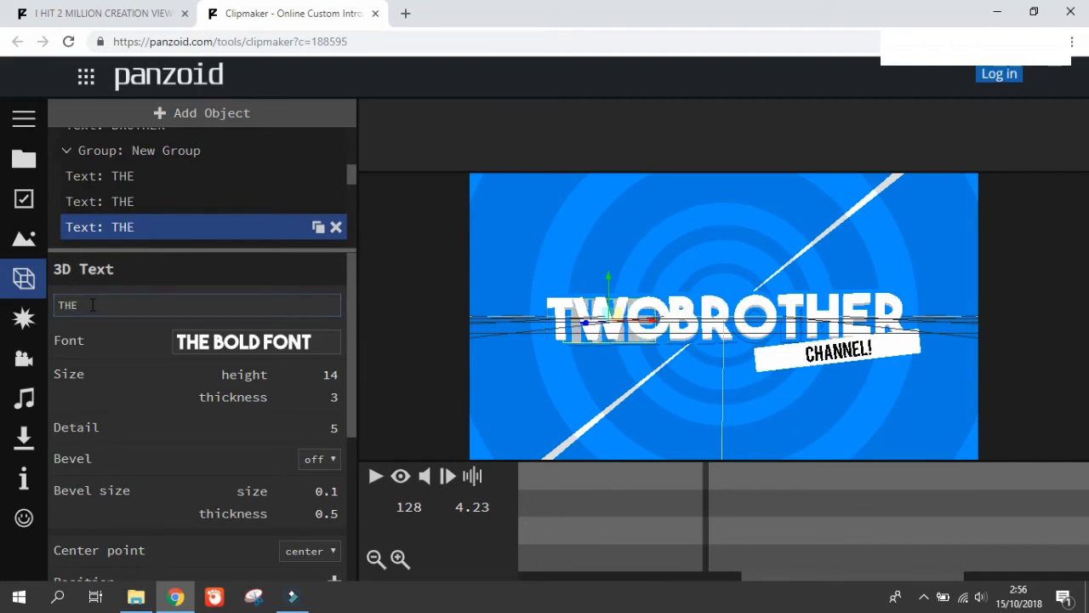
pyautogui.scroll(-1, 119, 281)
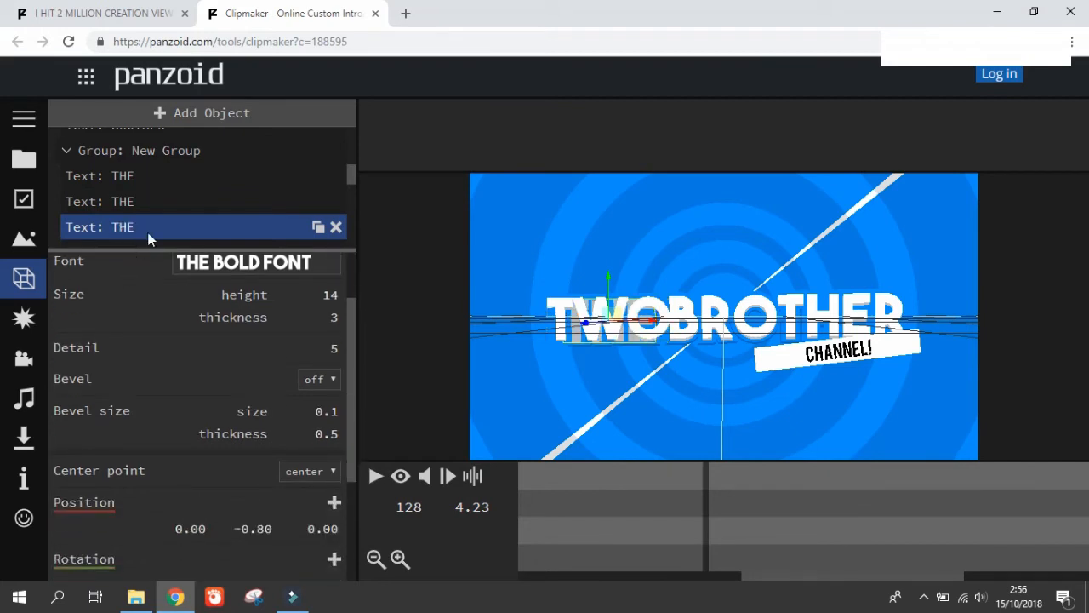
# - Change the last TWO text object, just above the circle shapes in the object list, to THE
pyautogui.scroll(-1, 149, 238)
pyautogui.click(148, 172)
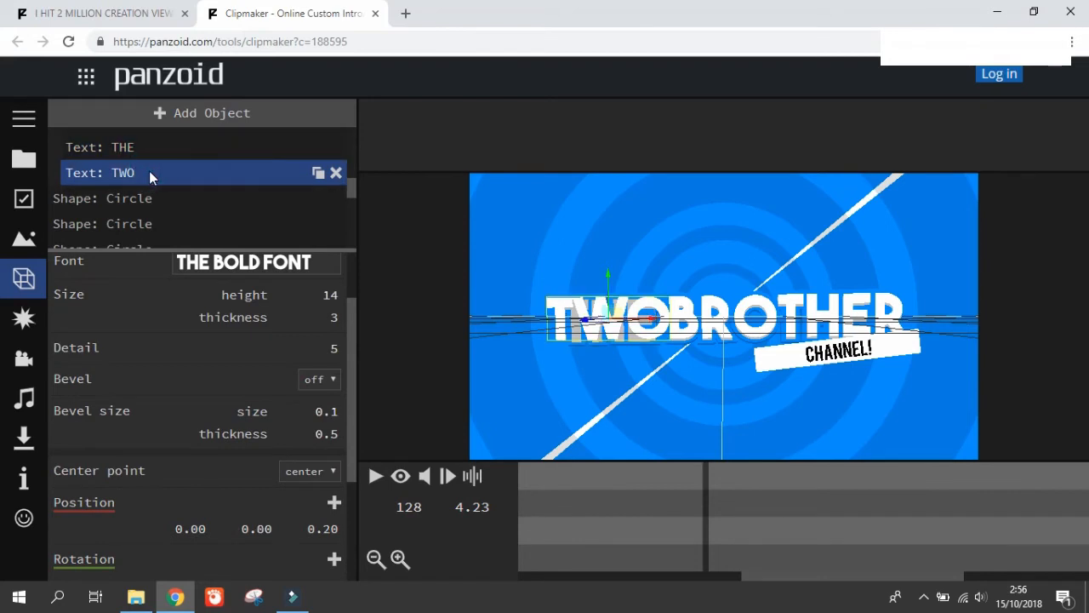
pyautogui.scroll(1, 187, 311)
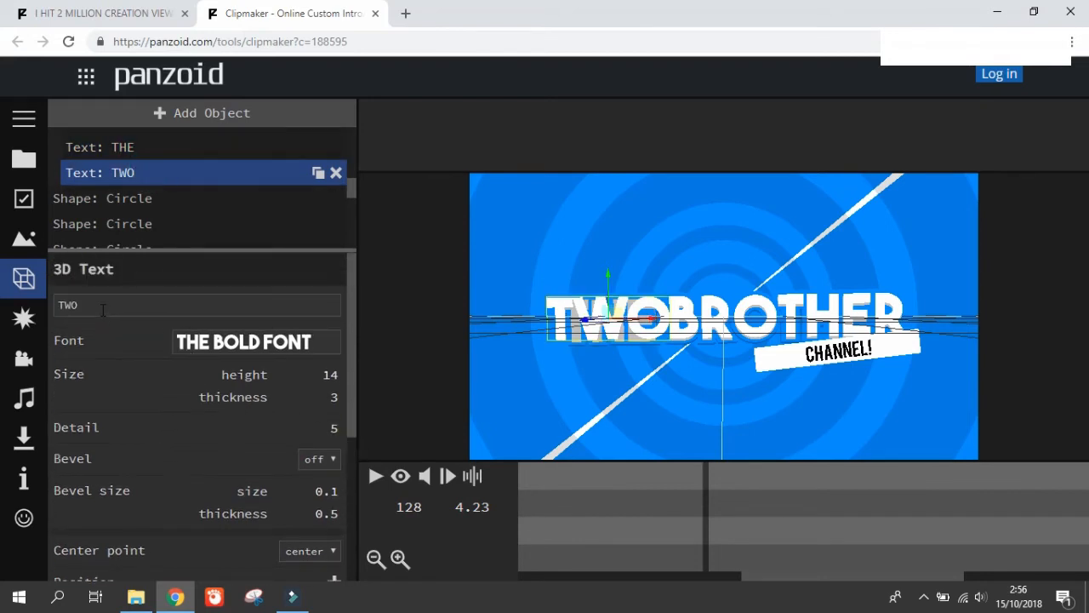
pyautogui.click(101, 309)
pyautogui.press('BackSpace')
pyautogui.press('BackSpace')
pyautogui.write('HE')
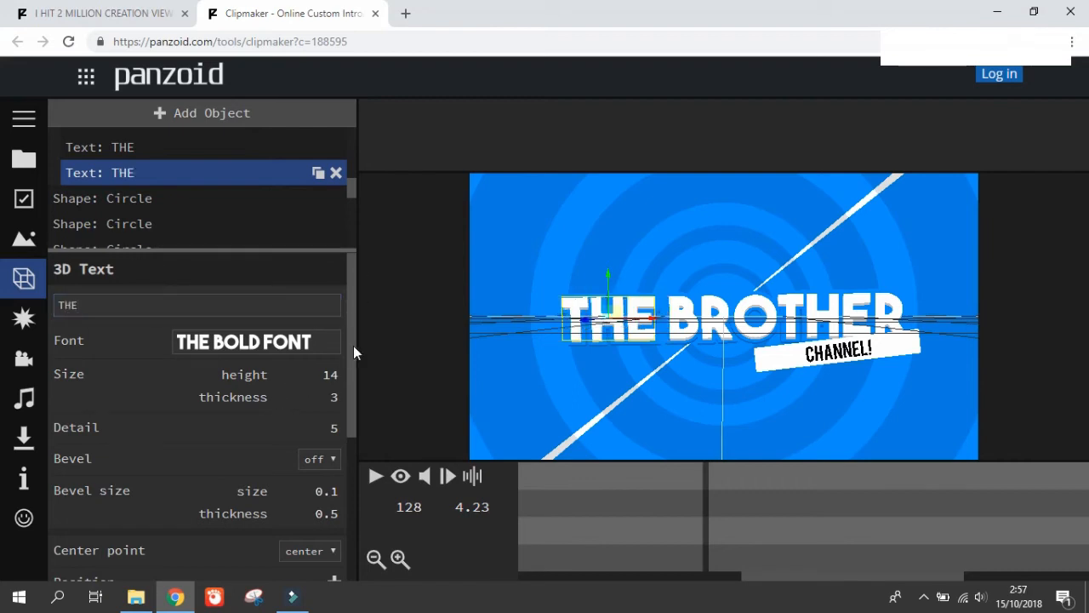
# - Play the preview to check the edited title, pausing at about 2.10 seconds
pyautogui.click(375, 476)
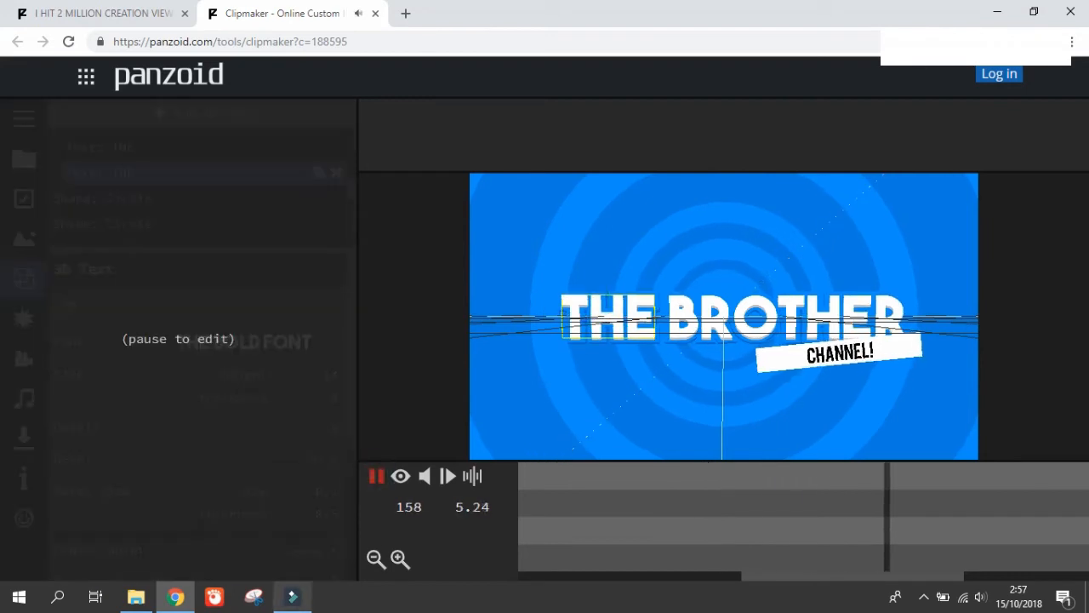
pyautogui.moveTo(292, 597)
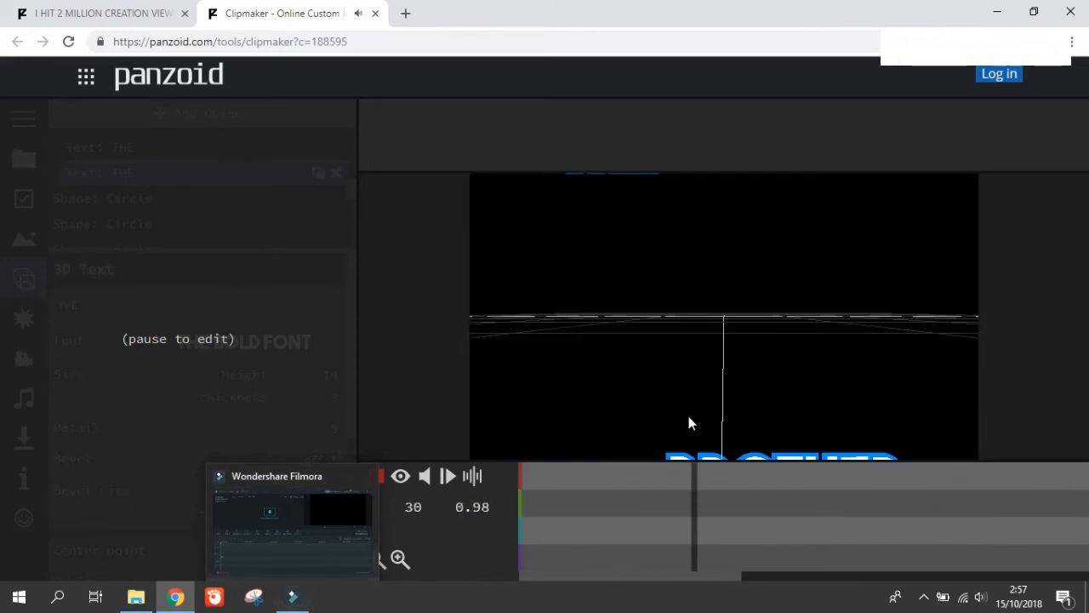
pyautogui.press('space')
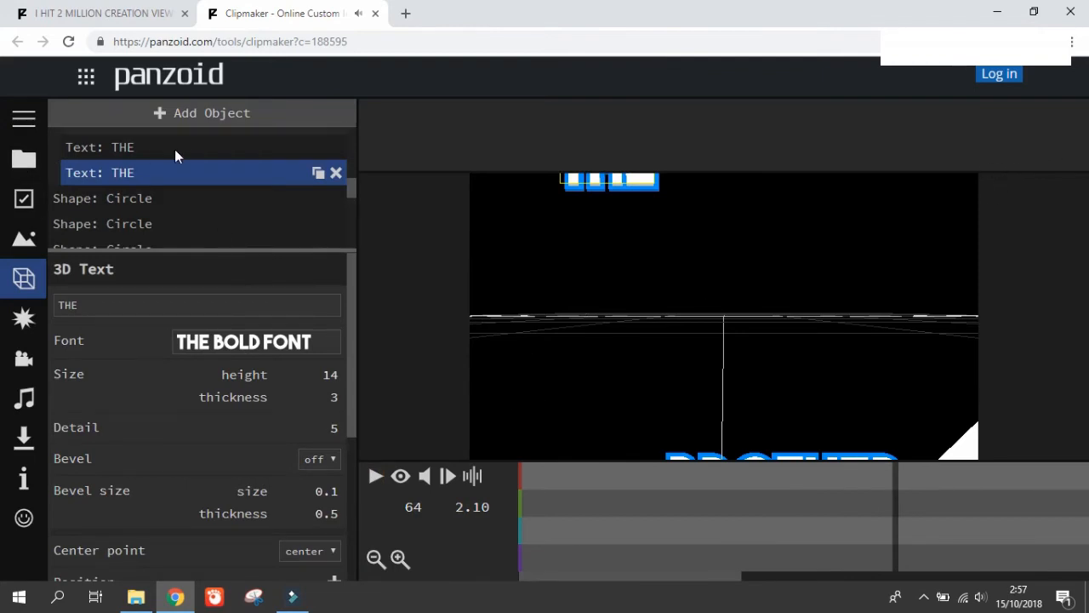
# - Render the video for download in good quality mode with the .mkv (vp8/opus) format
pyautogui.click(24, 440)
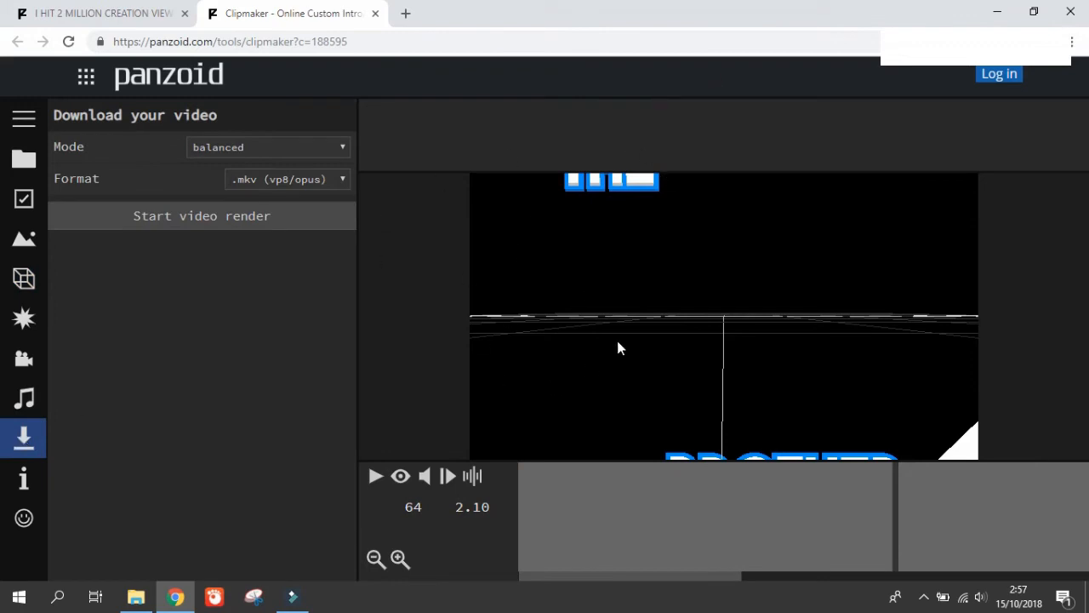
pyautogui.click(295, 149)
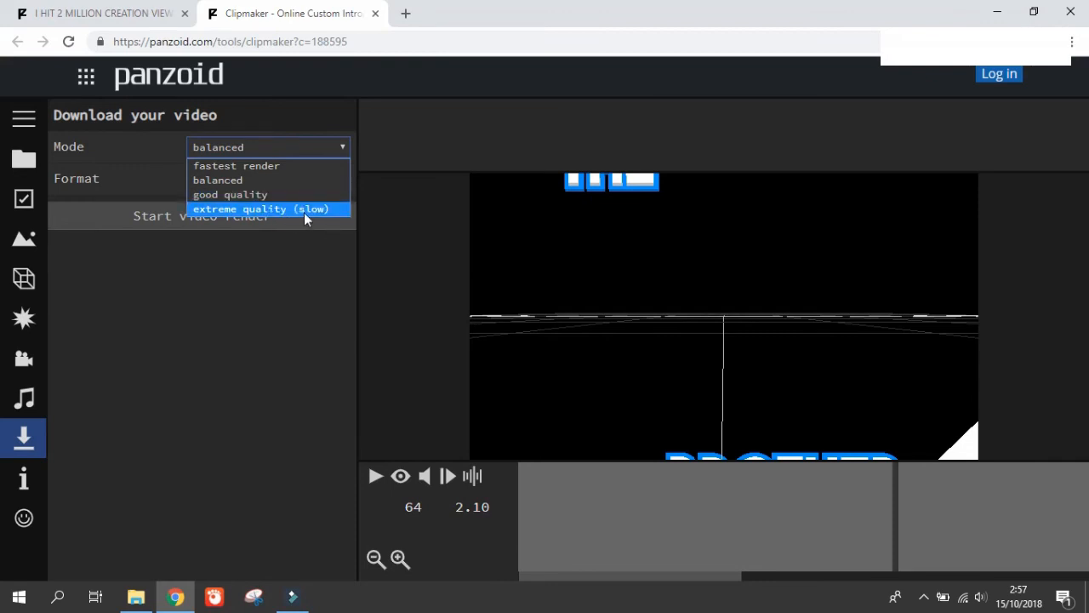
pyautogui.click(257, 200)
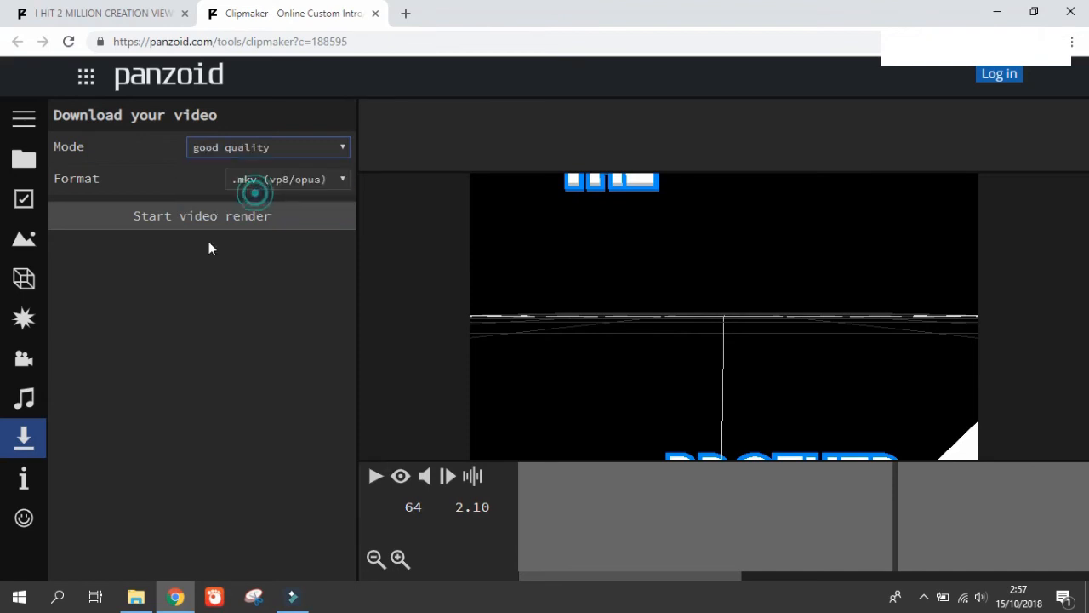
pyautogui.click(276, 182)
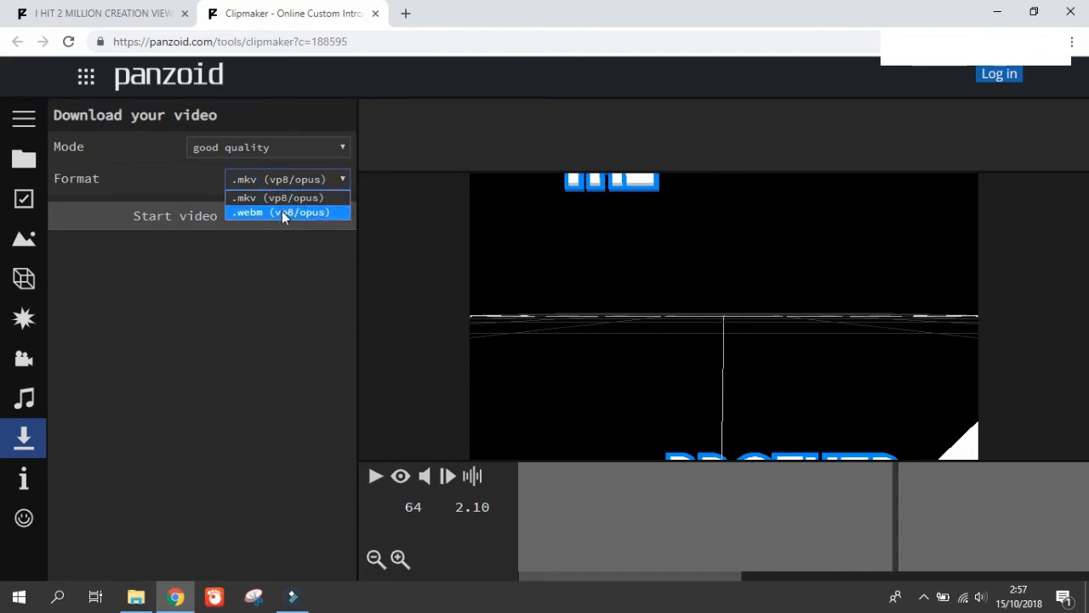
pyautogui.click(300, 176)
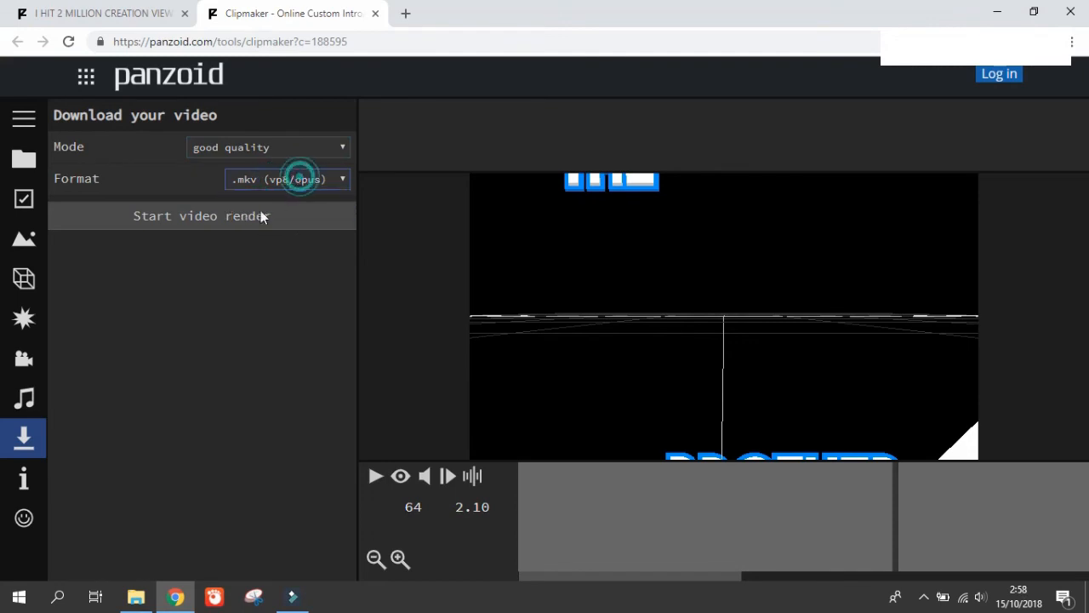
pyautogui.click(207, 216)
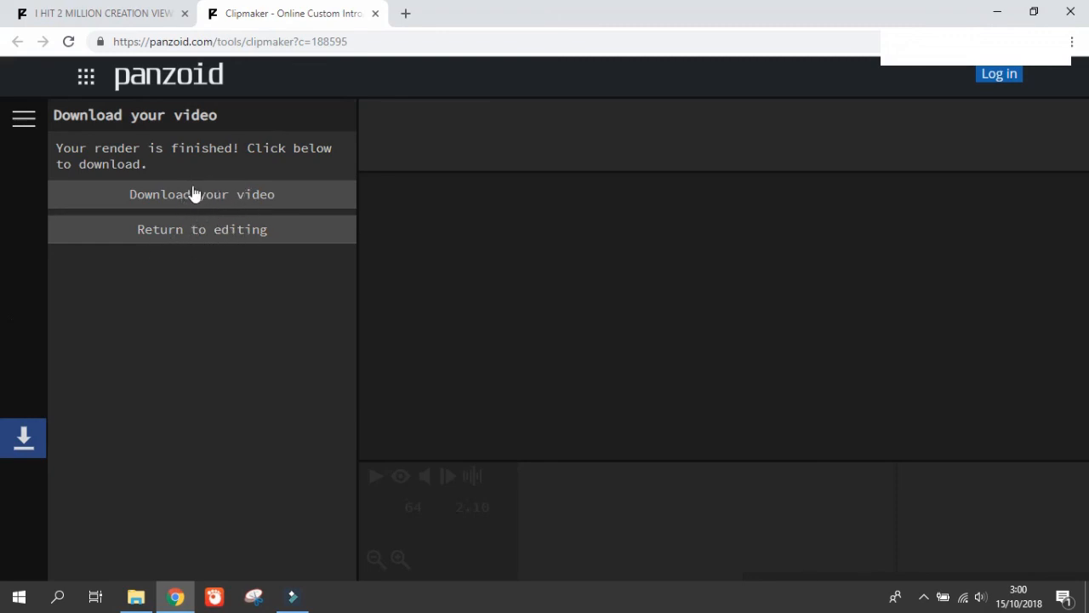
# - Download the rendered video and open the downloaded file video (1).mkv
pyautogui.click(162, 196)
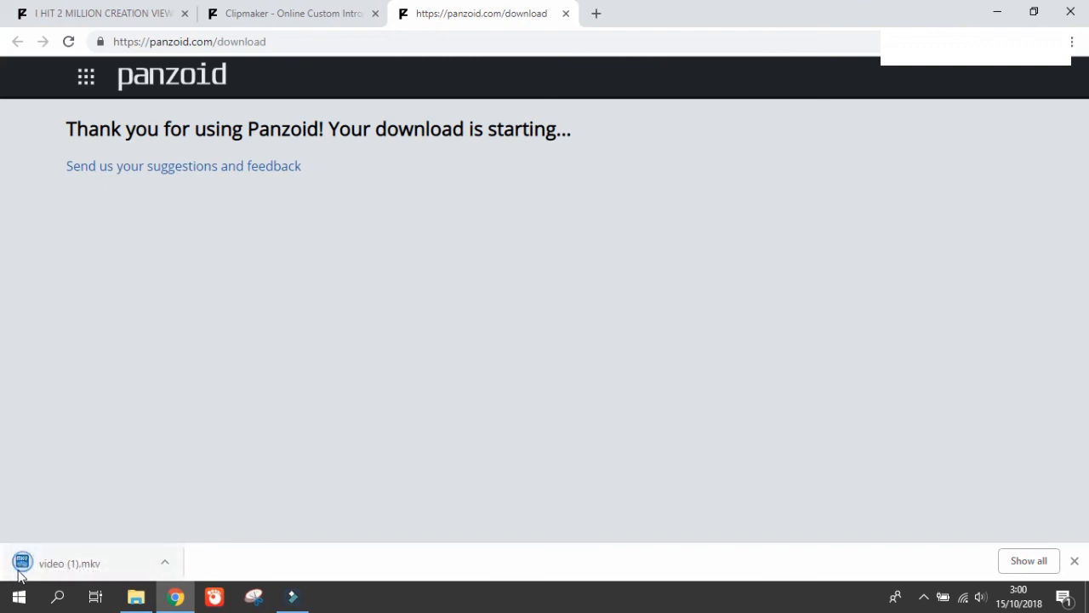
pyautogui.click(166, 562)
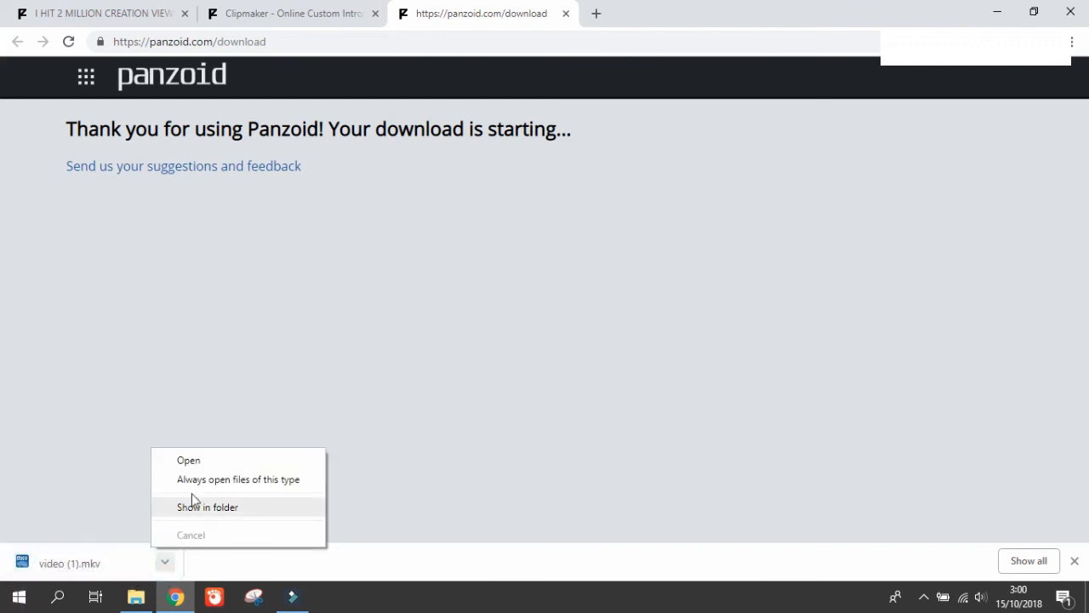
pyautogui.click(211, 464)
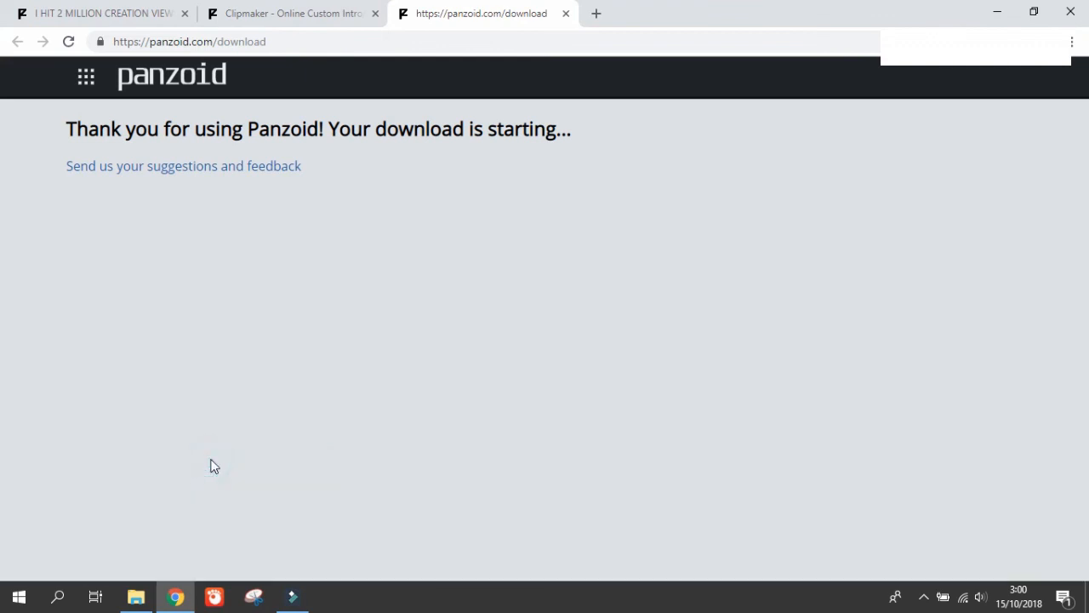